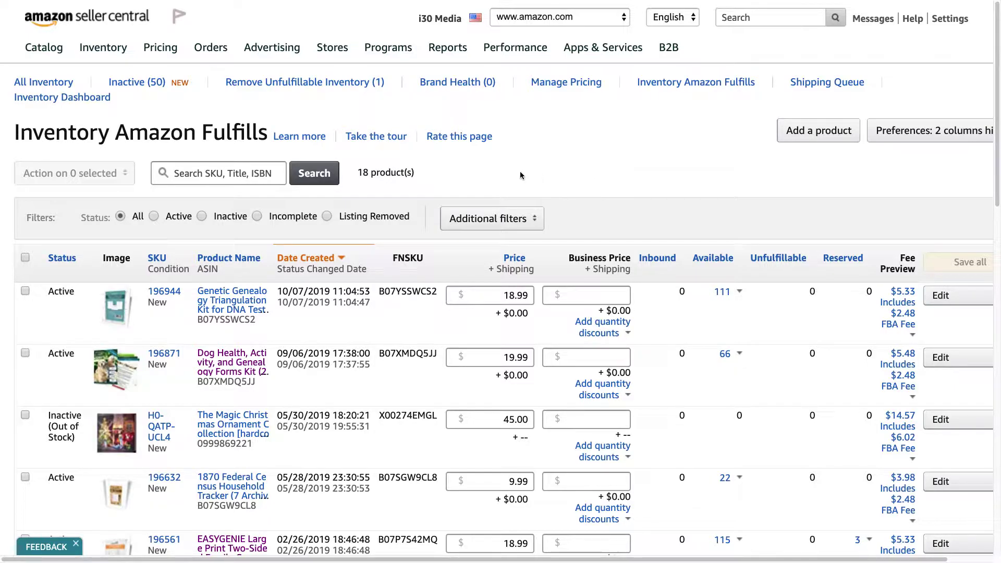
- Tick the Five Generation Pedigree Charts listing, SKU 186186, in the inventory list
mouse_move(103, 48)
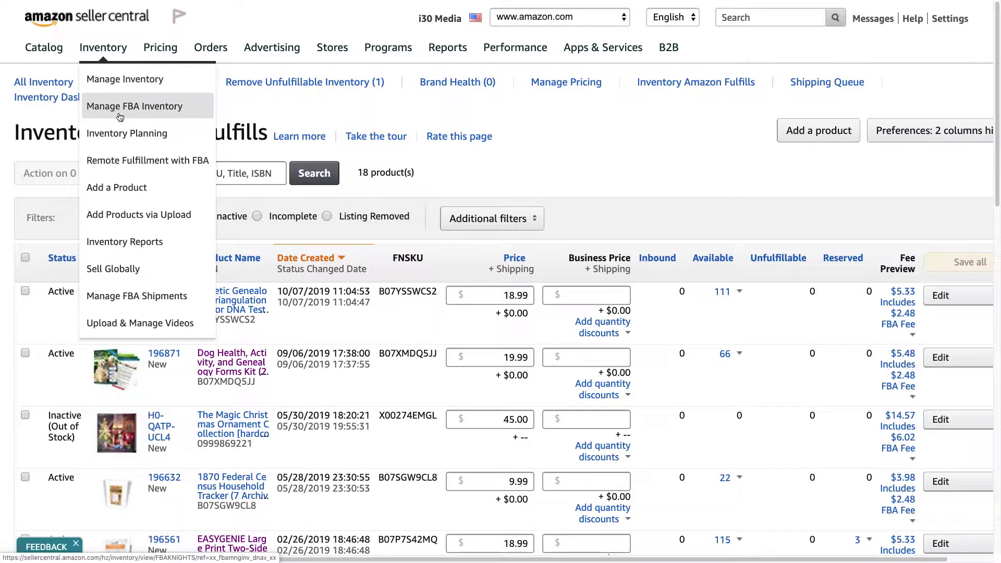
scroll(676, 153, "down", 3)
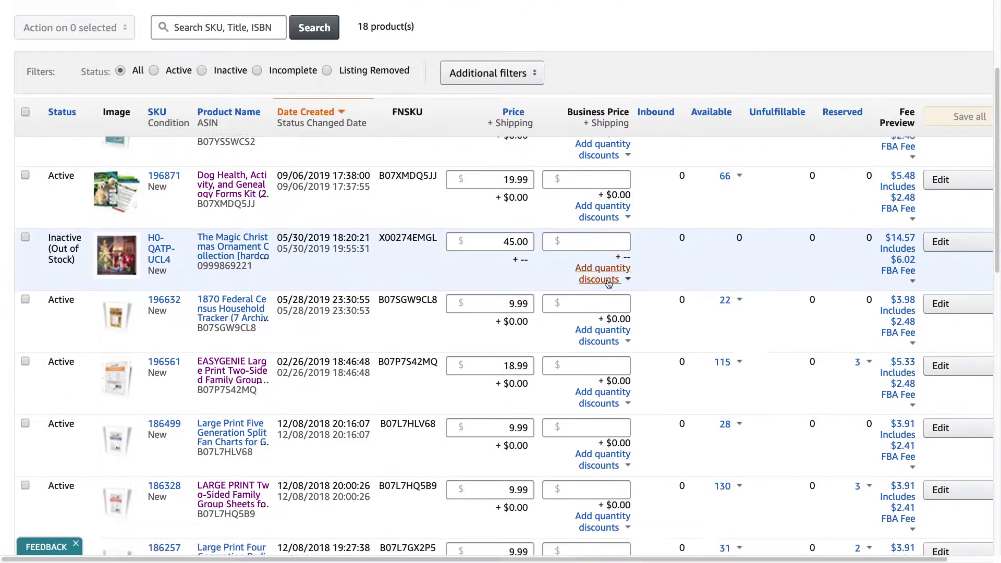
scroll(609, 283, "down", 3)
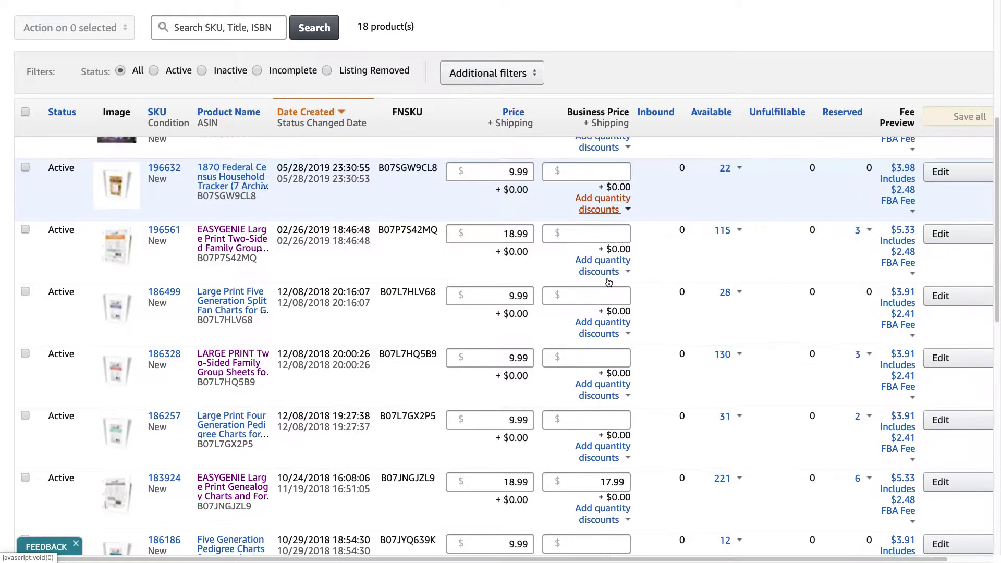
scroll(608, 282, "down", 5)
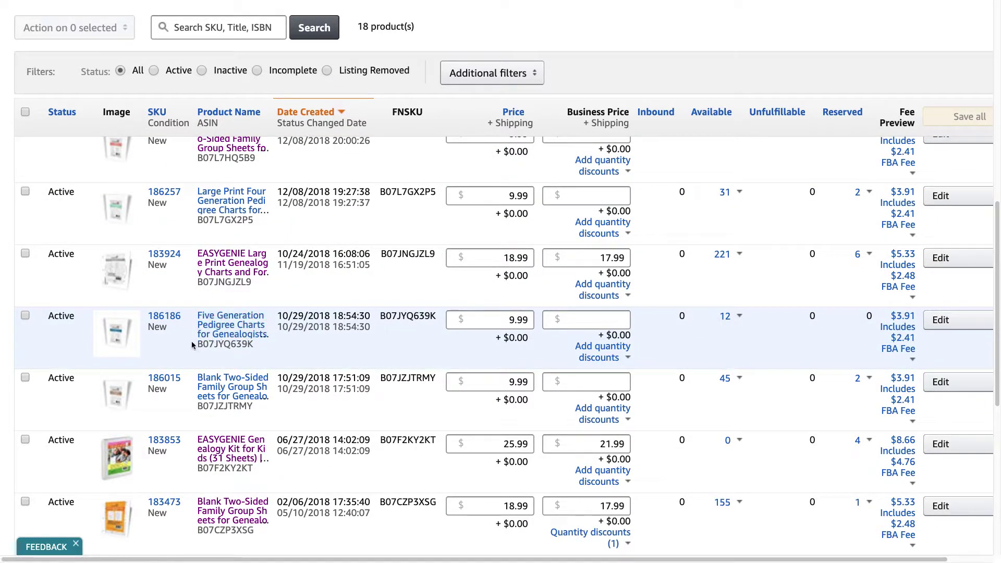
left_click(25, 316)
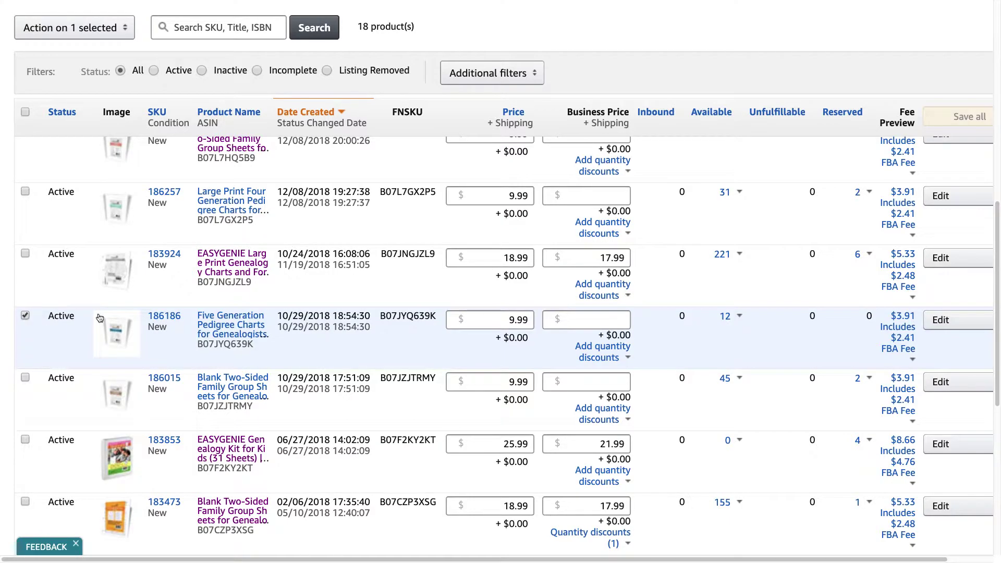
- Add the Pedigree Chart listing, SKU 173302, to the selection
scroll(99, 318, "down", 5)
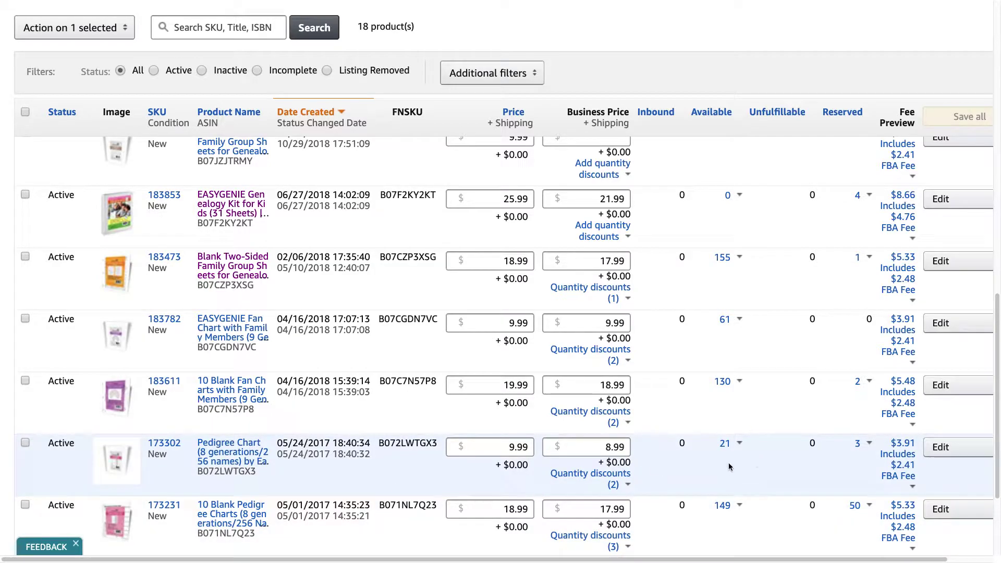
scroll(729, 467, "up", 5)
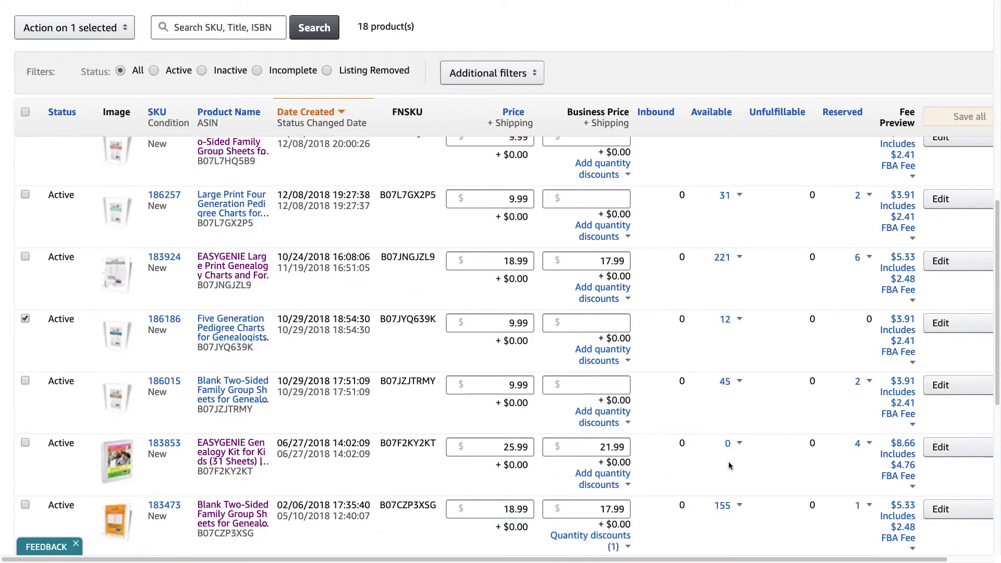
scroll(729, 465, "up", 3)
scroll(733, 459, "down", 3)
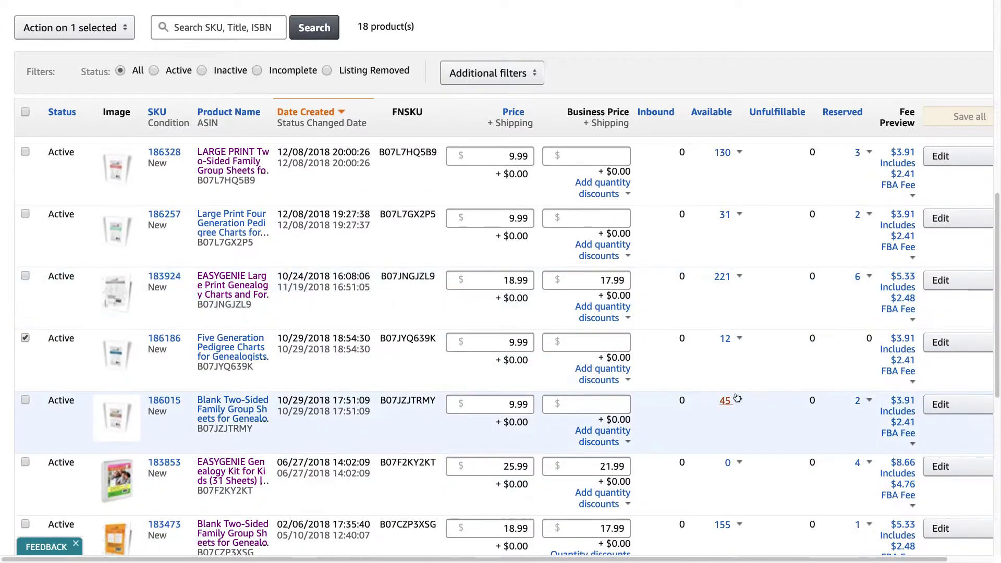
scroll(741, 368, "down", 5)
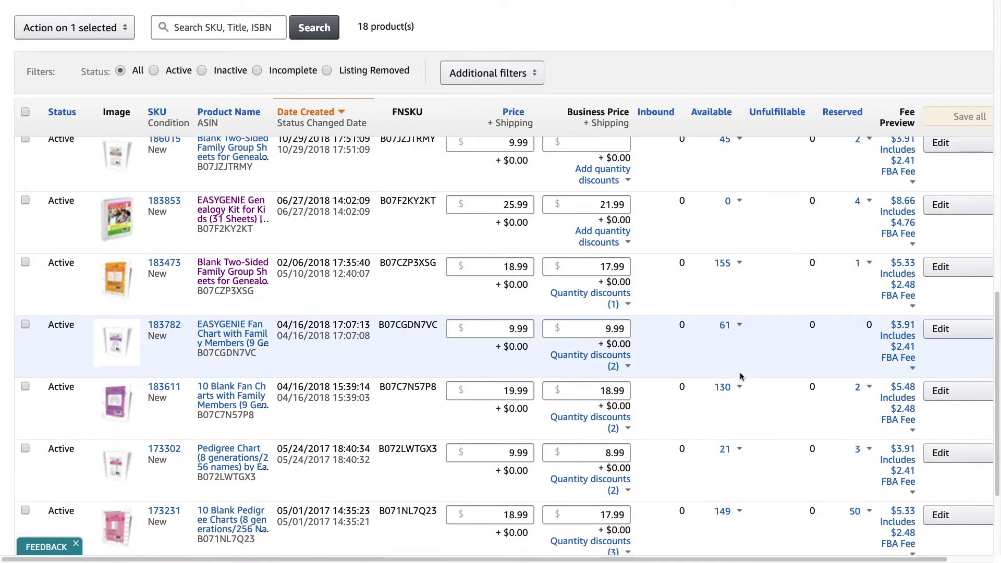
scroll(741, 376, "down", 3)
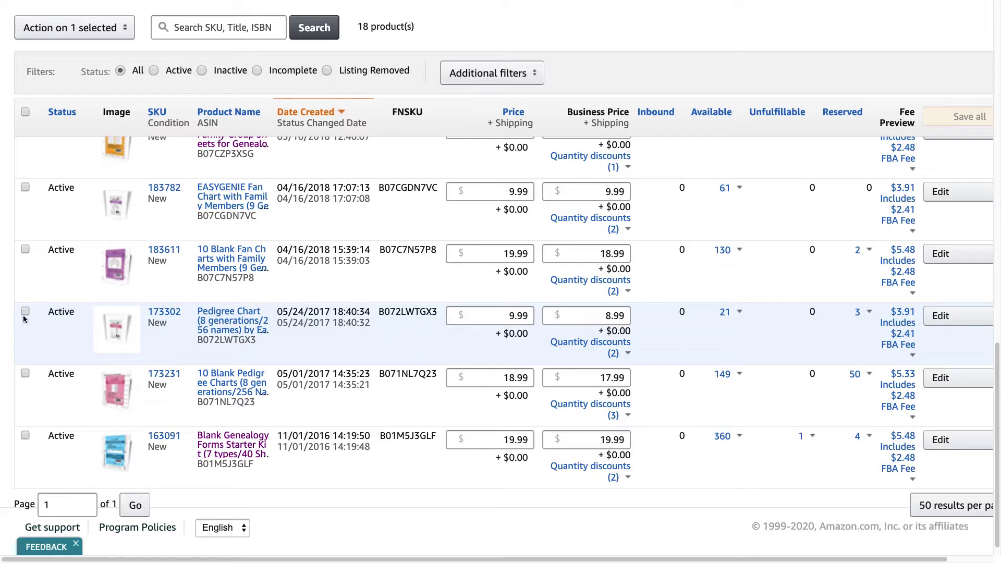
left_click(25, 311)
scroll(26, 315, "up", 7)
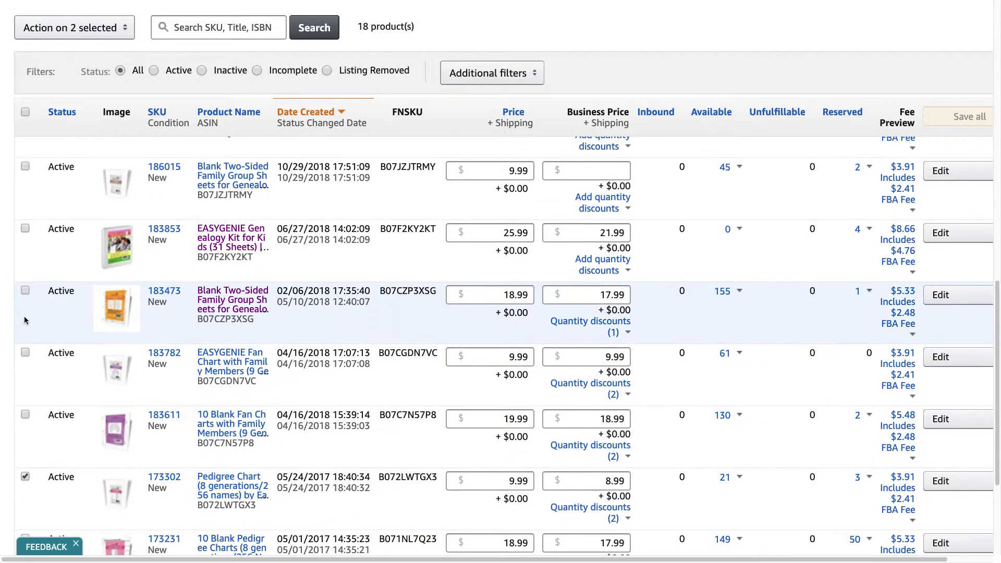
scroll(45, 279, "up", 4)
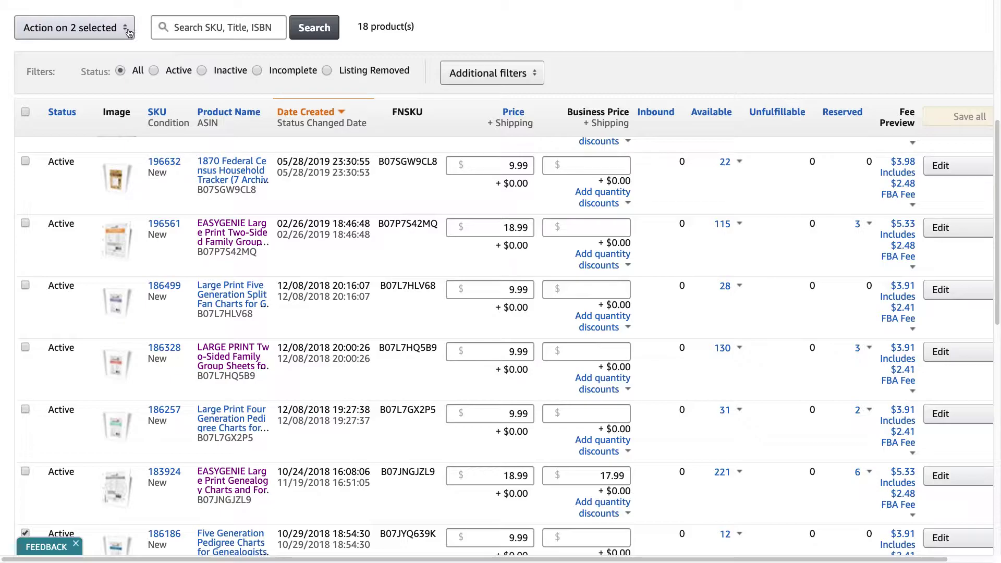
- Choose Send/replenish inventory from the Action menu for both listings and confirm
left_click(130, 32)
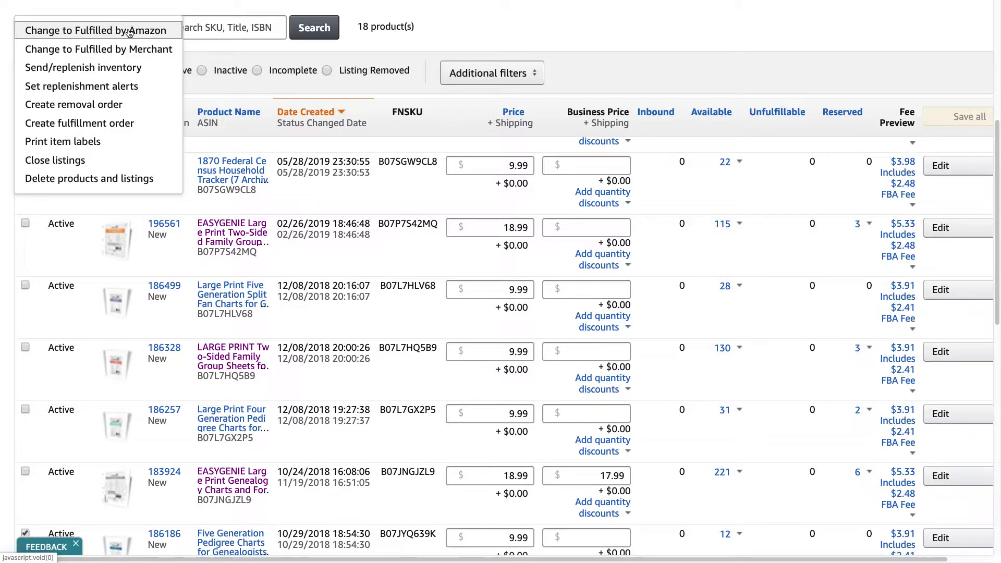
left_click(158, 73)
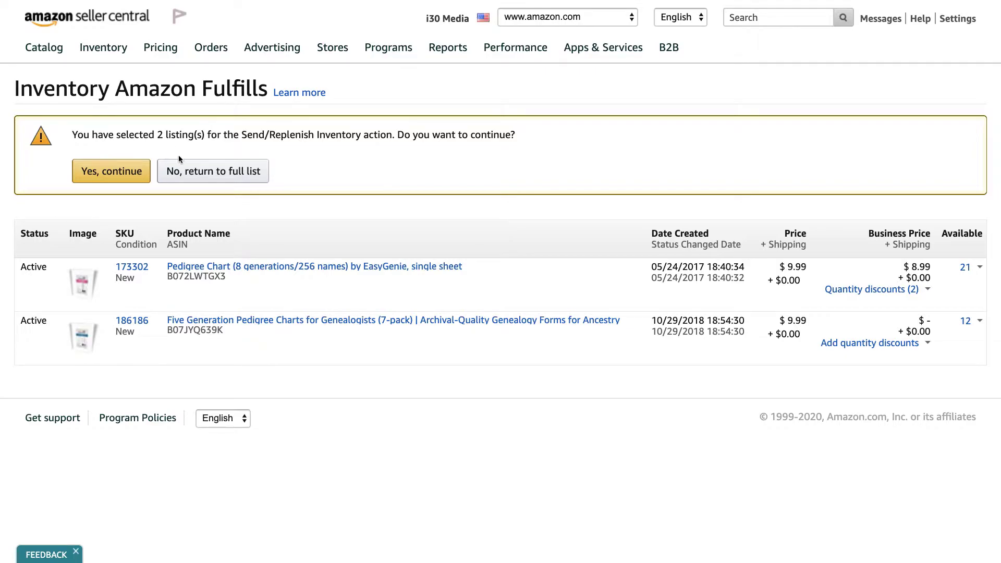
left_click(118, 178)
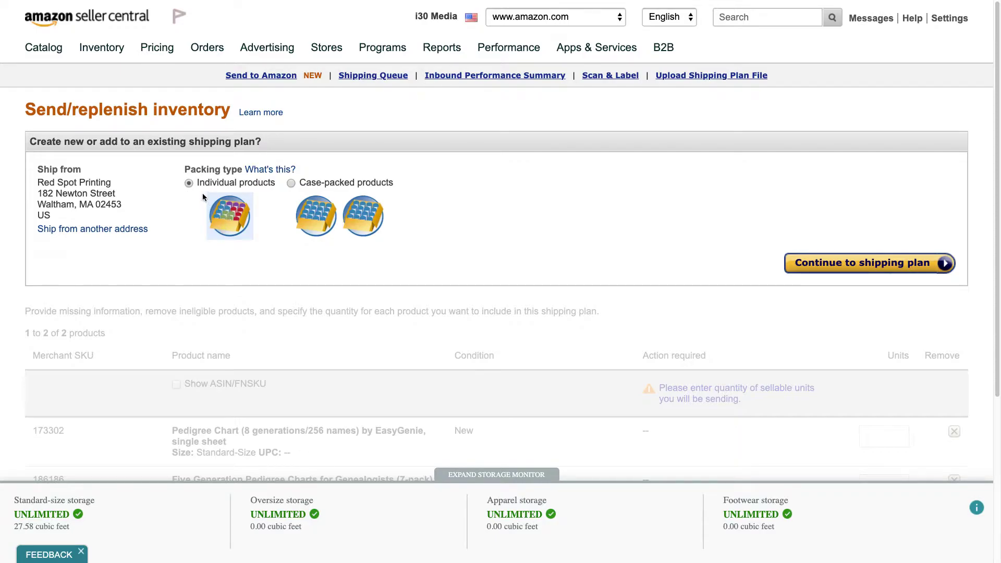
- Create the shipping plan for individual products
left_click(884, 268)
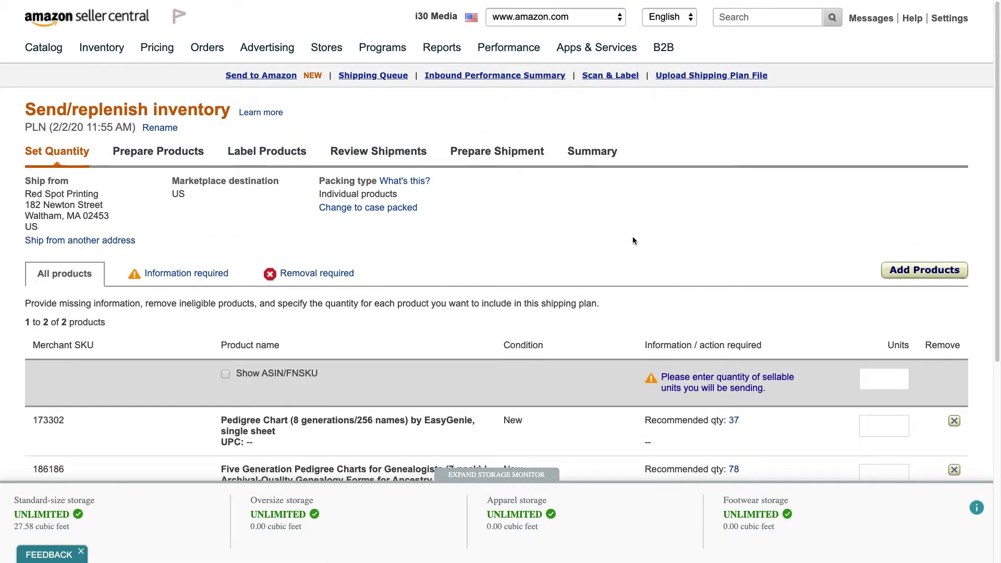
scroll(633, 240, "down", 1)
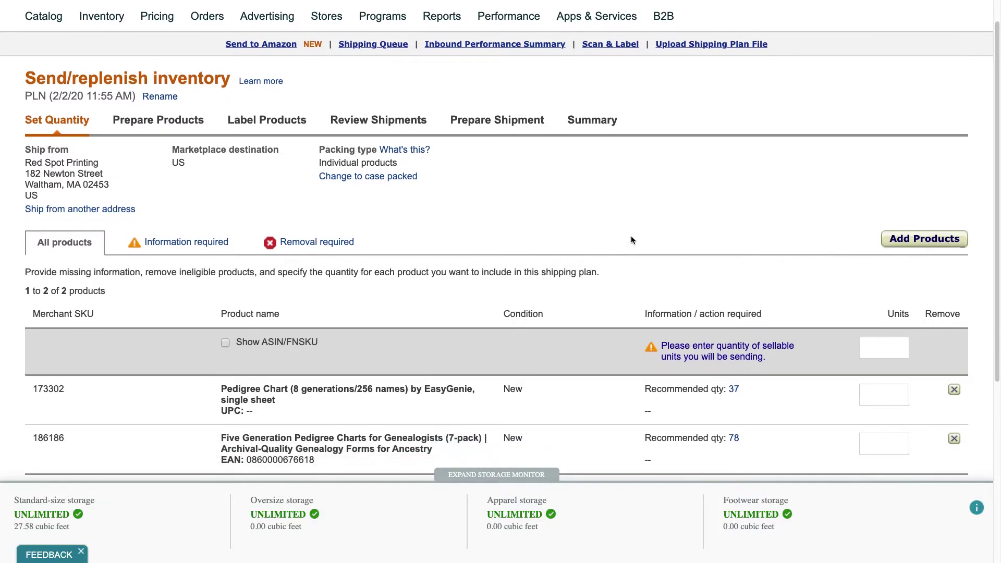
scroll(631, 240, "down", 3)
scroll(631, 240, "up", 2)
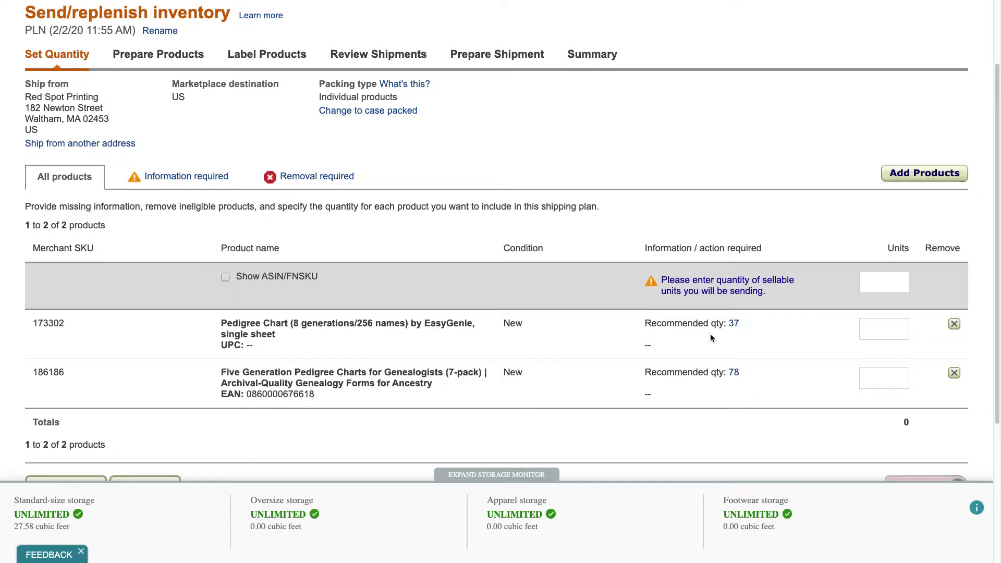
- Enter 70 units for SKU 186186 and 10 units for SKU 173302
left_click(877, 379)
type("70")
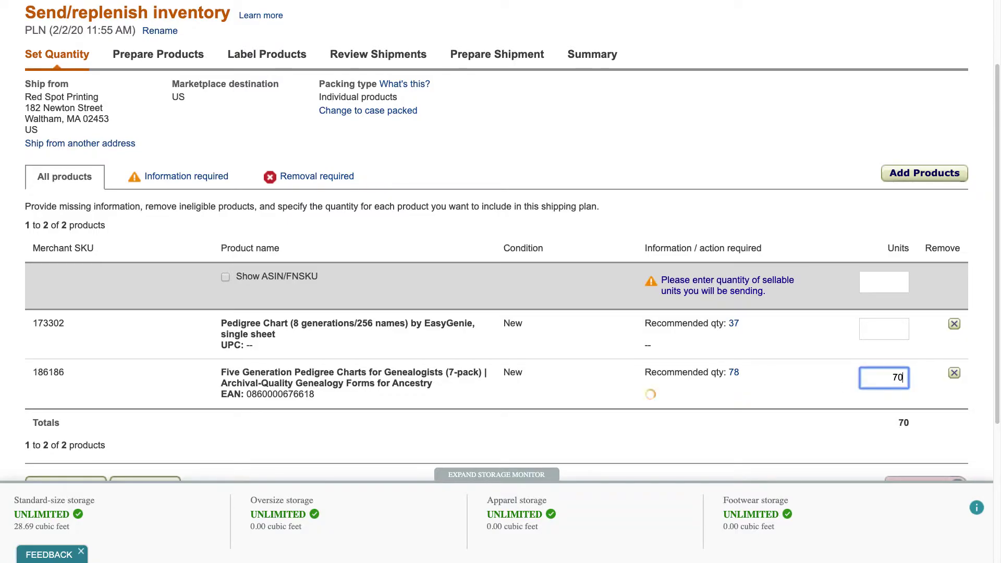
left_click(897, 335)
type("10")
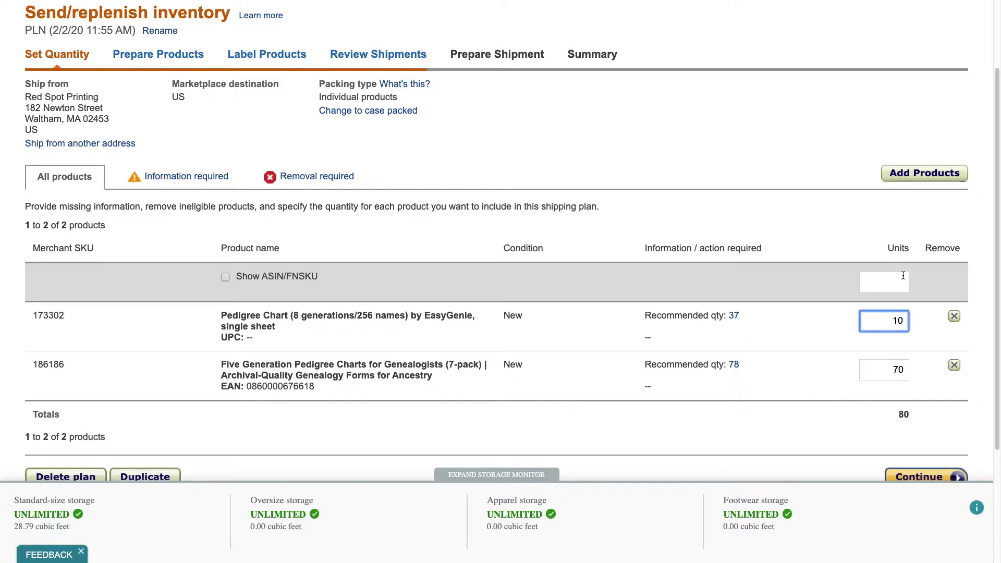
key("shift+Tab")
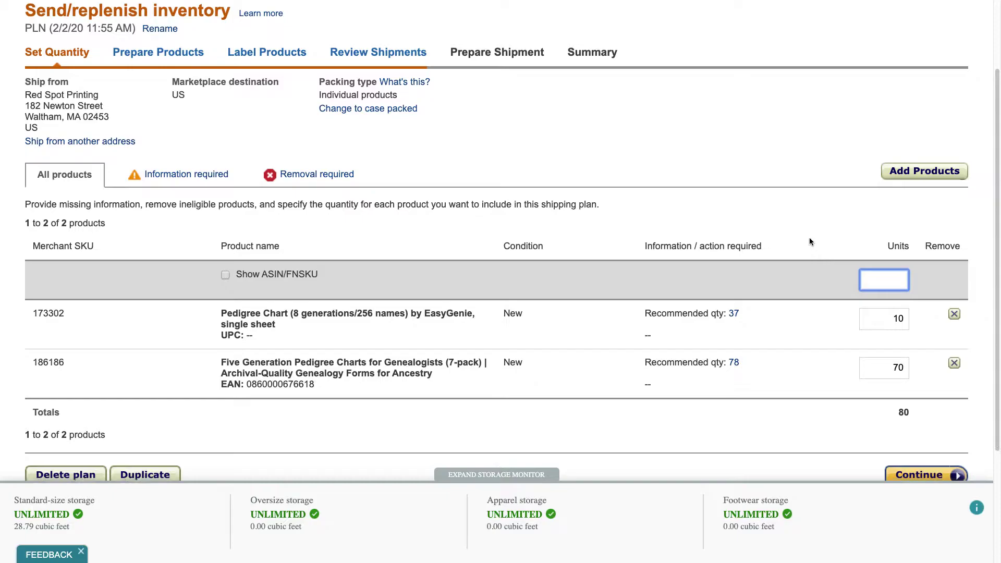
scroll(809, 240, "down", 3)
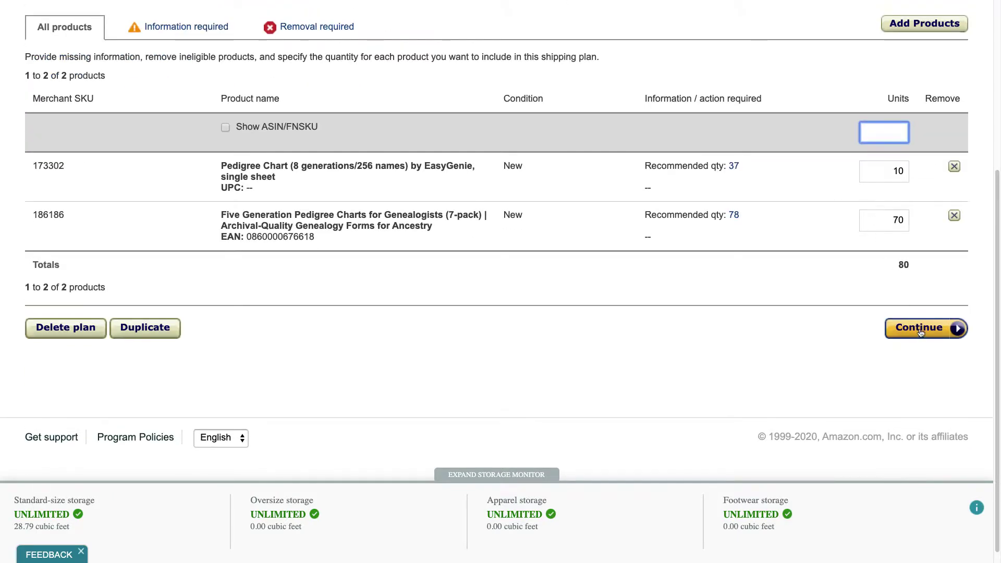
- Move from Set Quantity to Prepare Products, showing both pedigree charts with 80 units
left_click(920, 329)
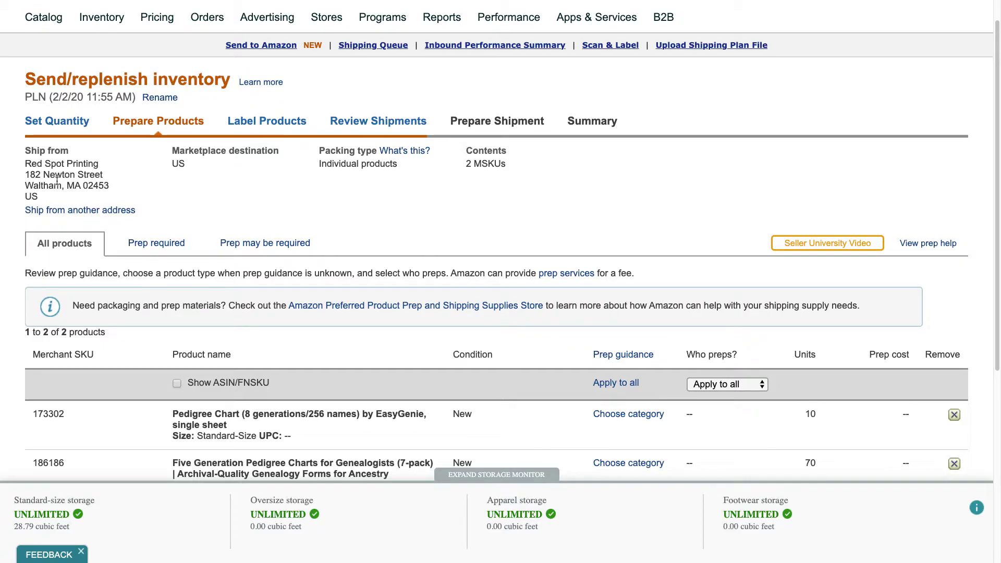
scroll(272, 209, "down", 3)
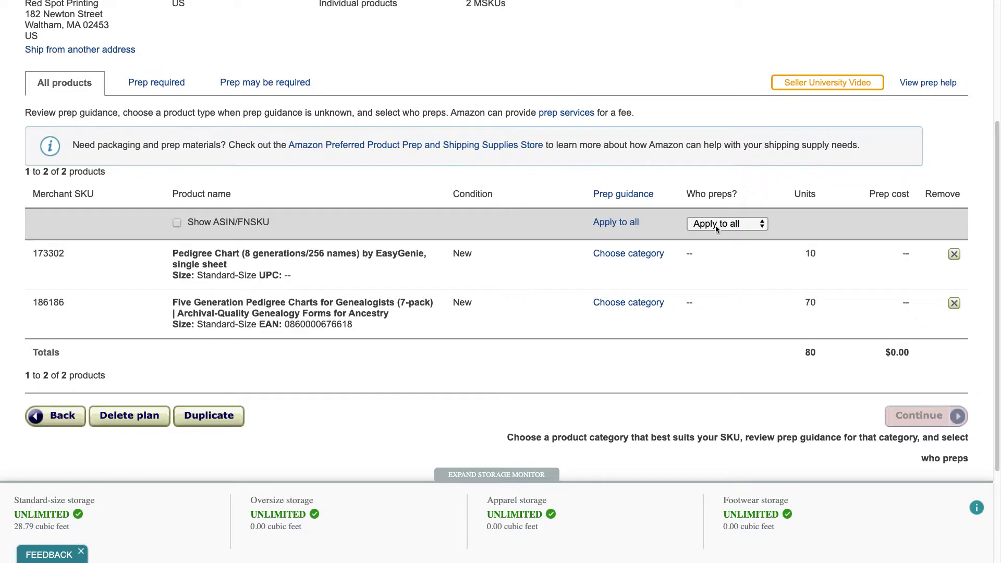
- Make the merchant responsible for prep and set SKU 173302 to No Prep Needed
left_click(718, 225)
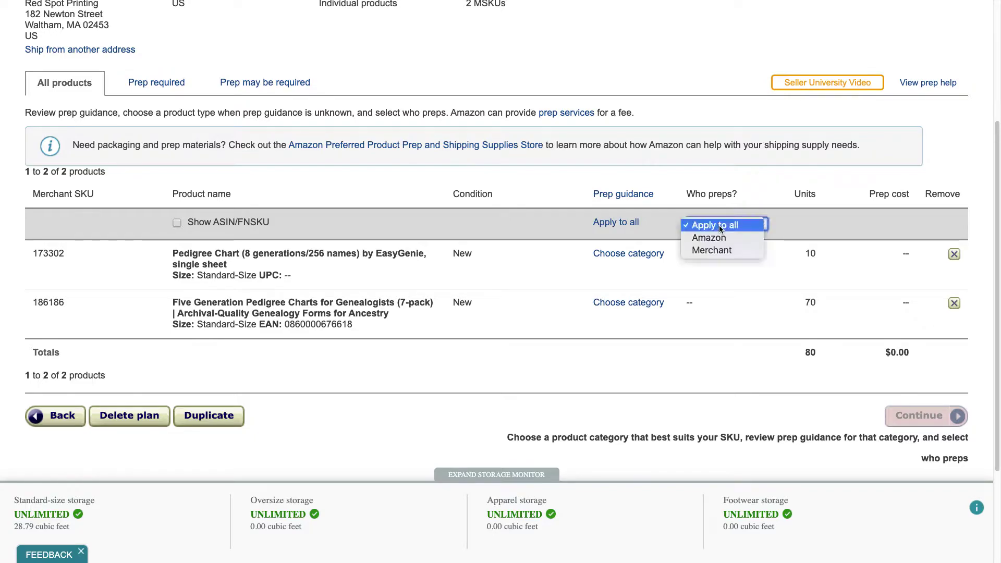
left_click(749, 252)
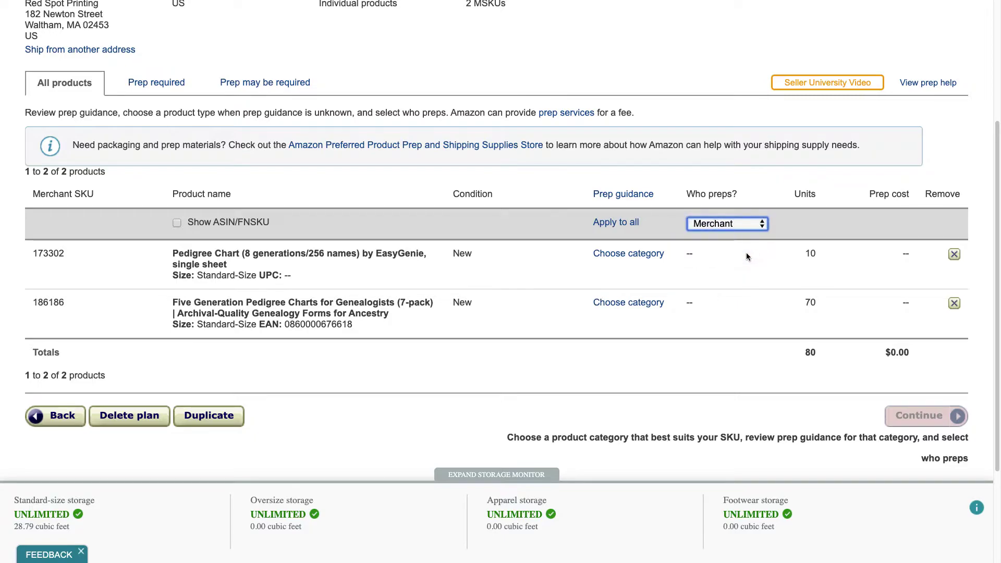
left_click(631, 254)
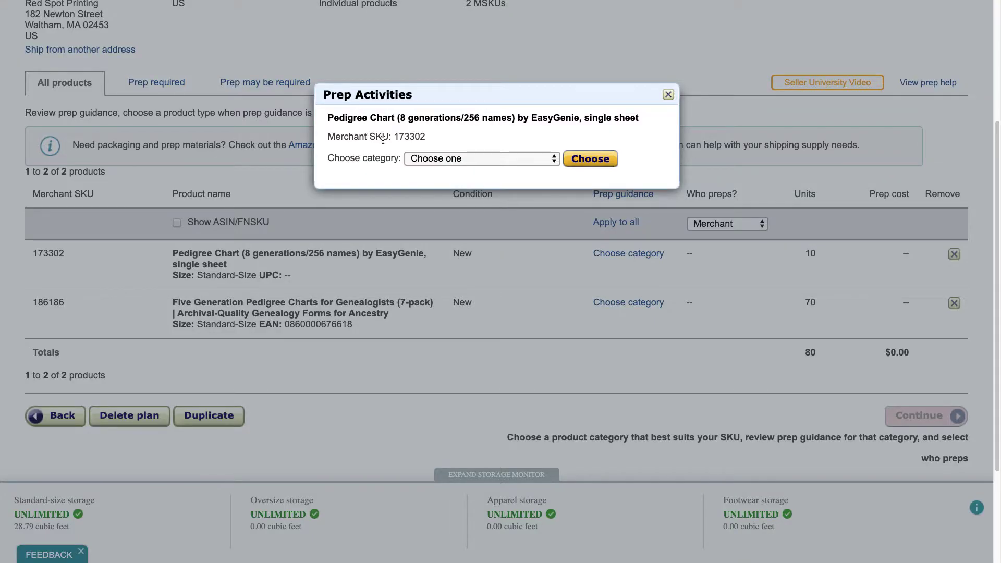
left_click(480, 161)
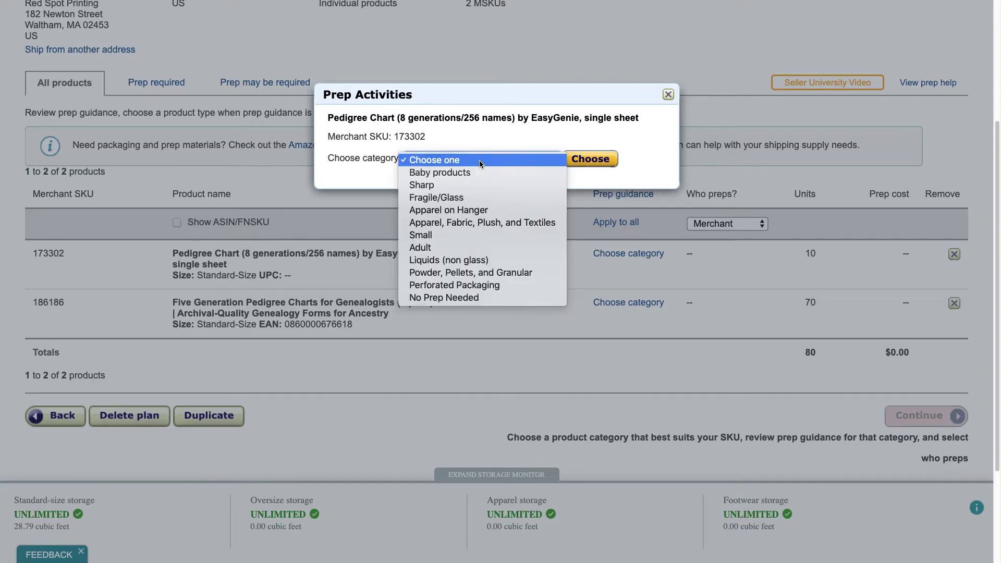
left_click(499, 298)
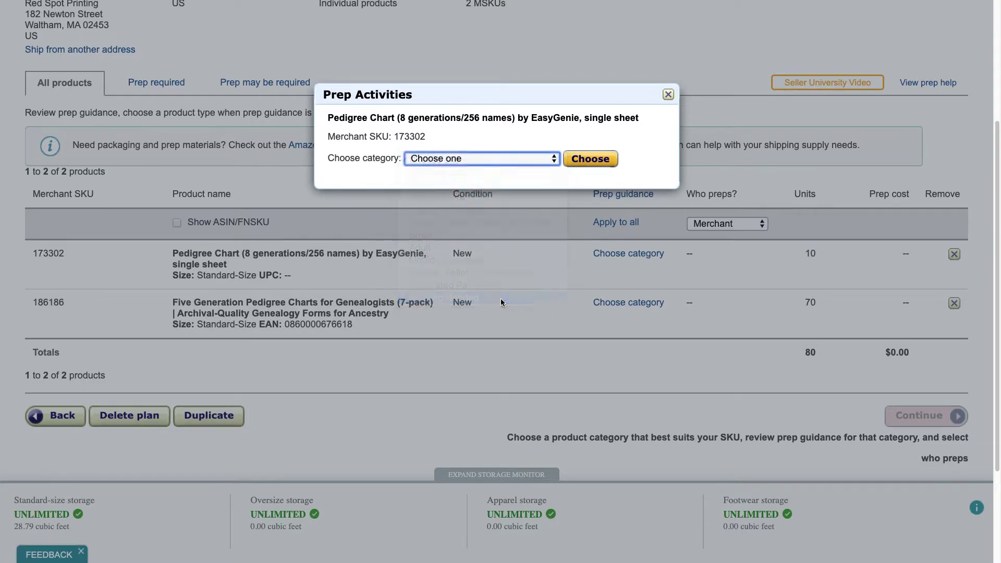
left_click(591, 159)
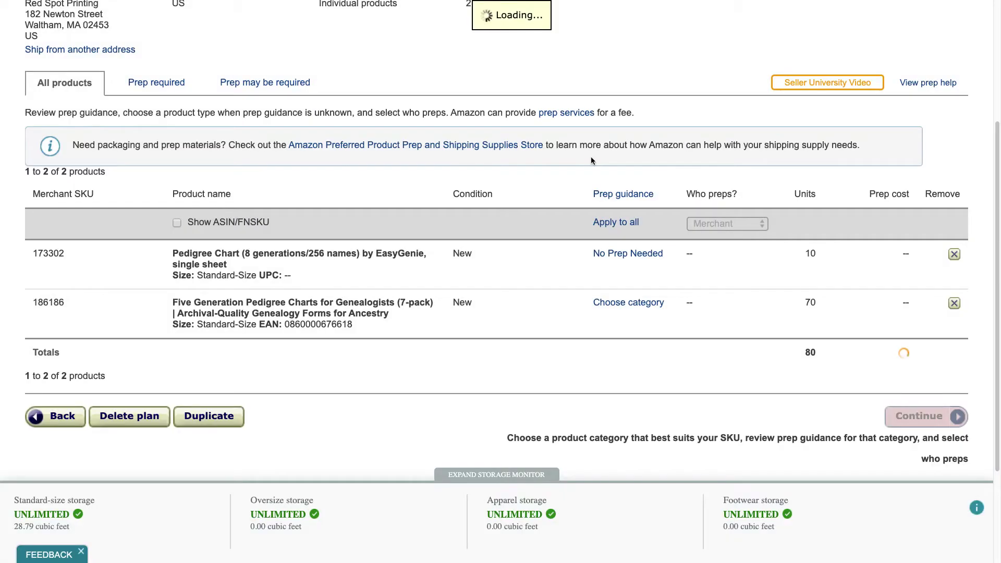
- Set SKU 186186's prep category to No Prep Needed
left_click(649, 302)
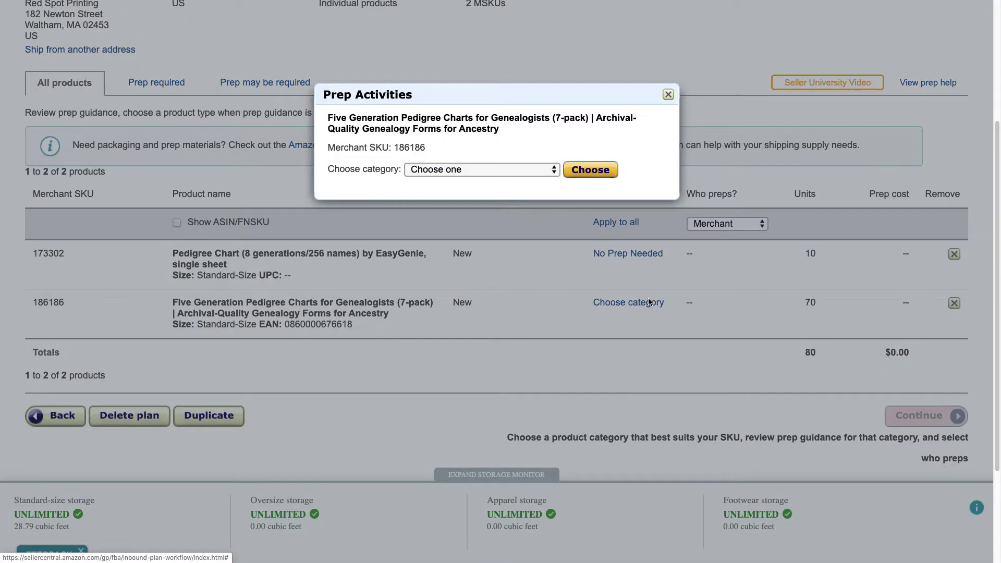
left_click(553, 173)
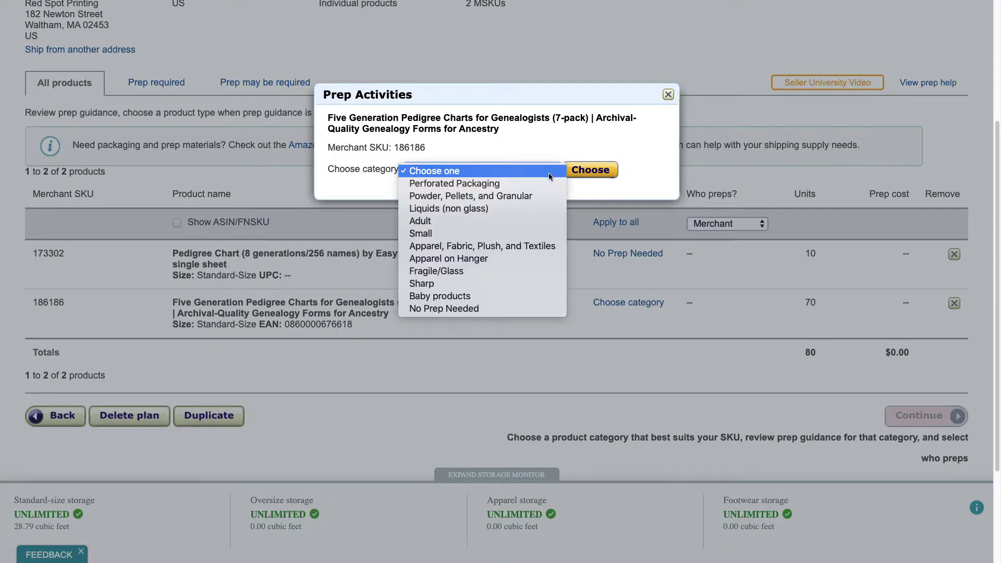
left_click(487, 309)
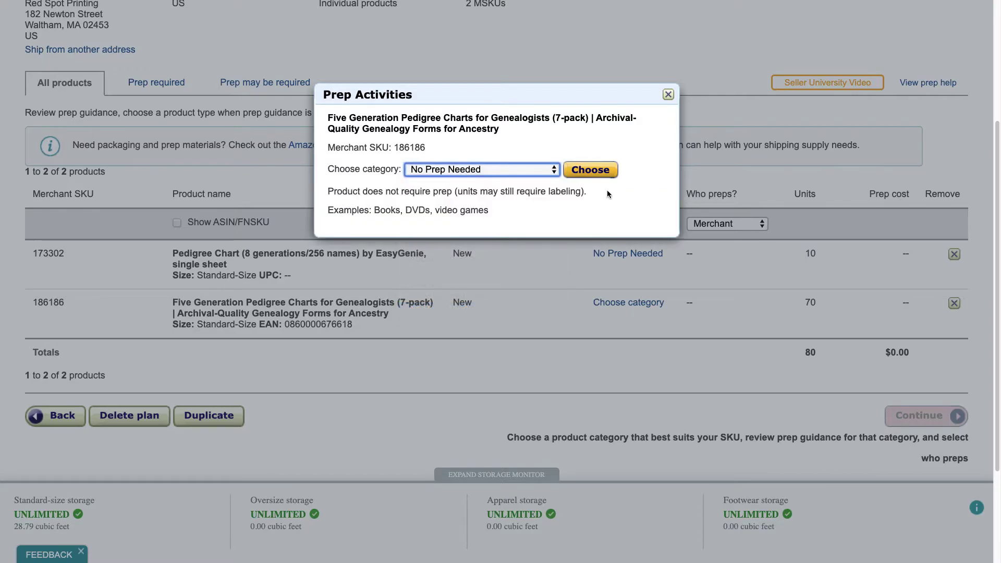
left_click(589, 172)
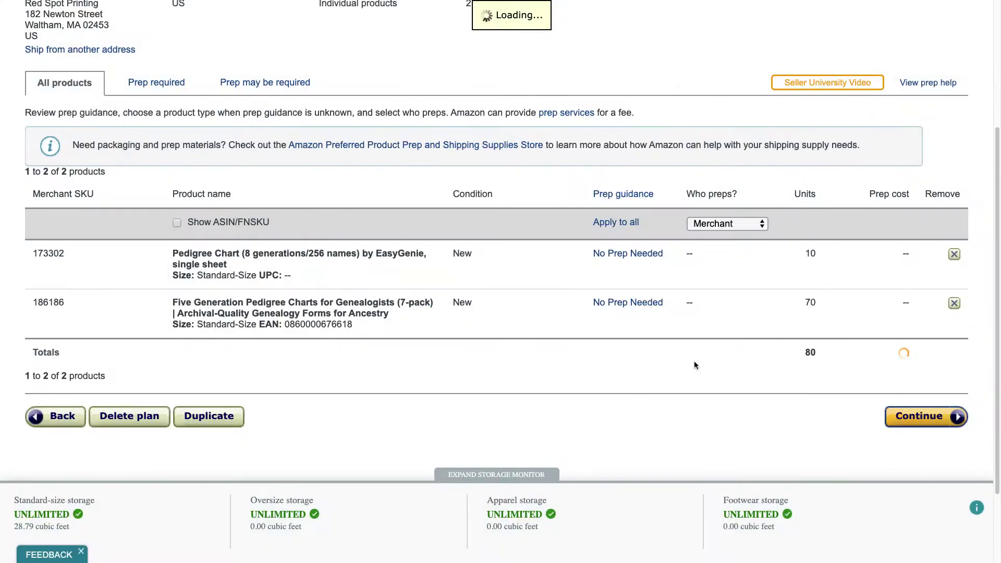
- Advance to Label Products and highlight the notice that item labels aren't required
left_click(906, 416)
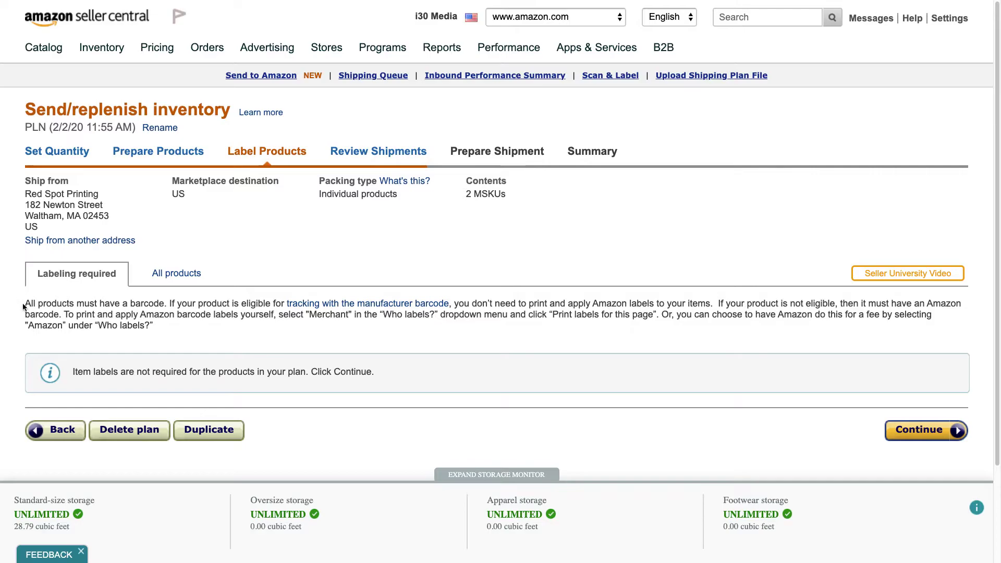
left_click_drag(24, 304, 173, 306)
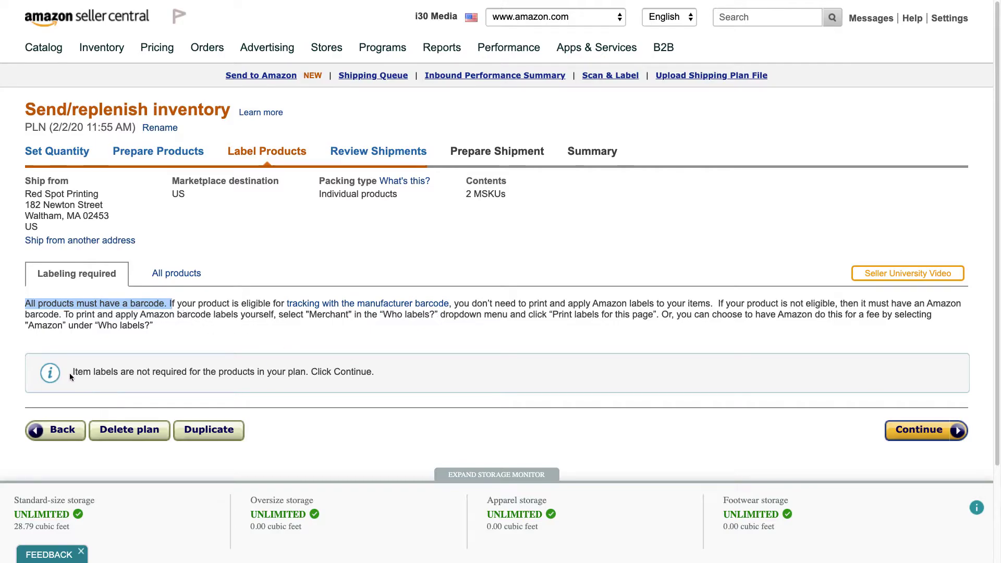
left_click_drag(75, 372, 311, 376)
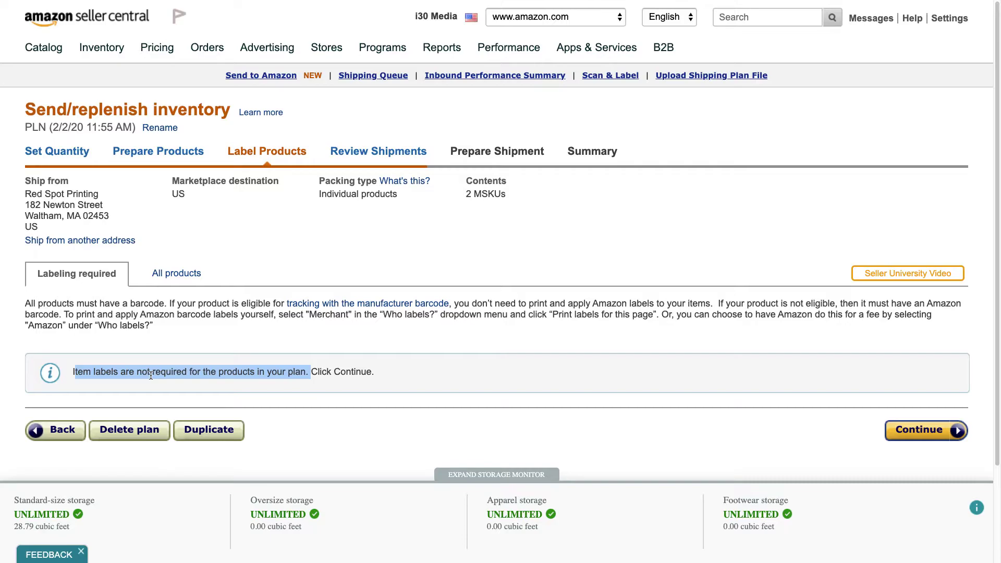
- Proceed to Review Shipments, showing 6 units to HOU2 and 74 to ABE8
left_click(497, 376)
left_click(917, 431)
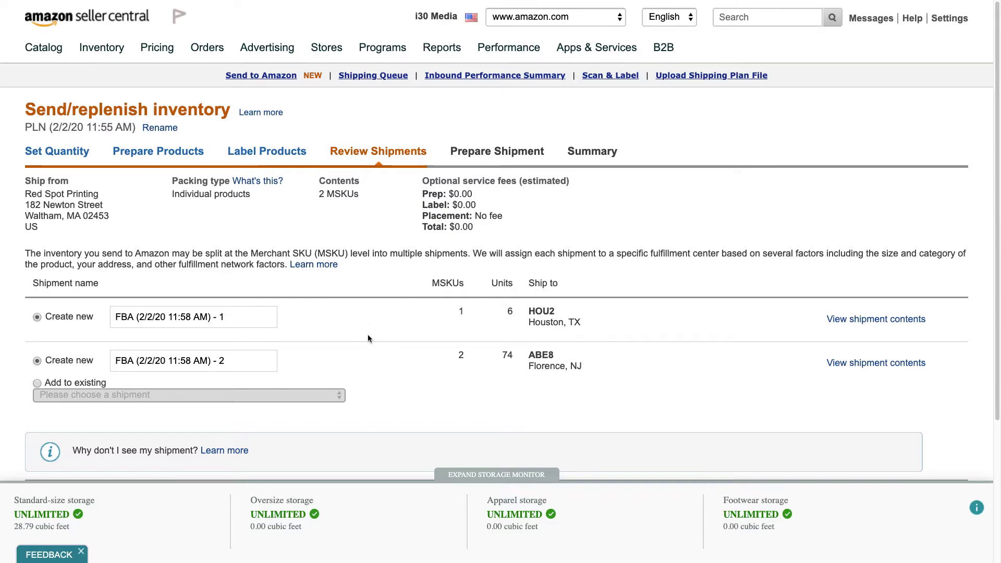
scroll(368, 339, "down", 2)
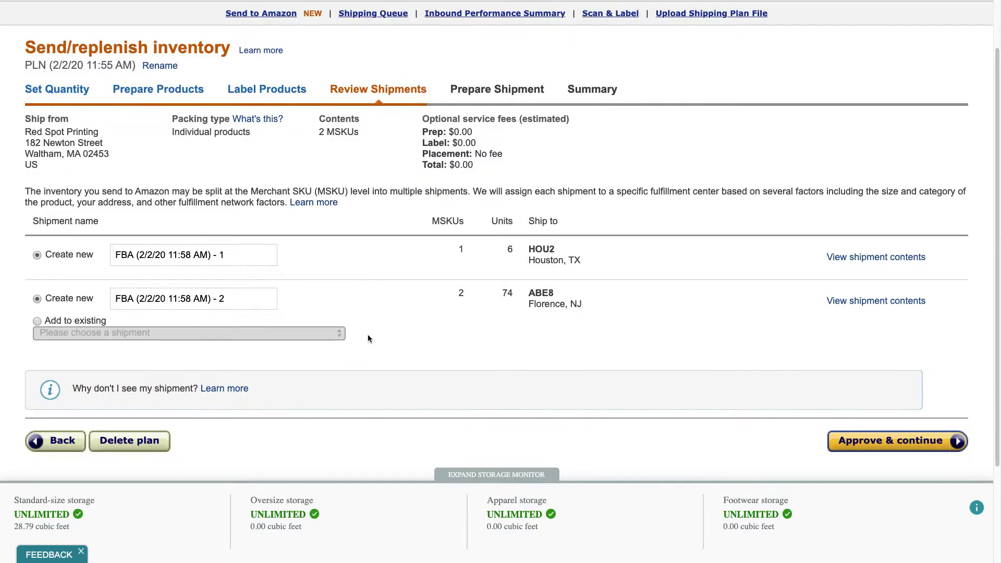
double_click(511, 249)
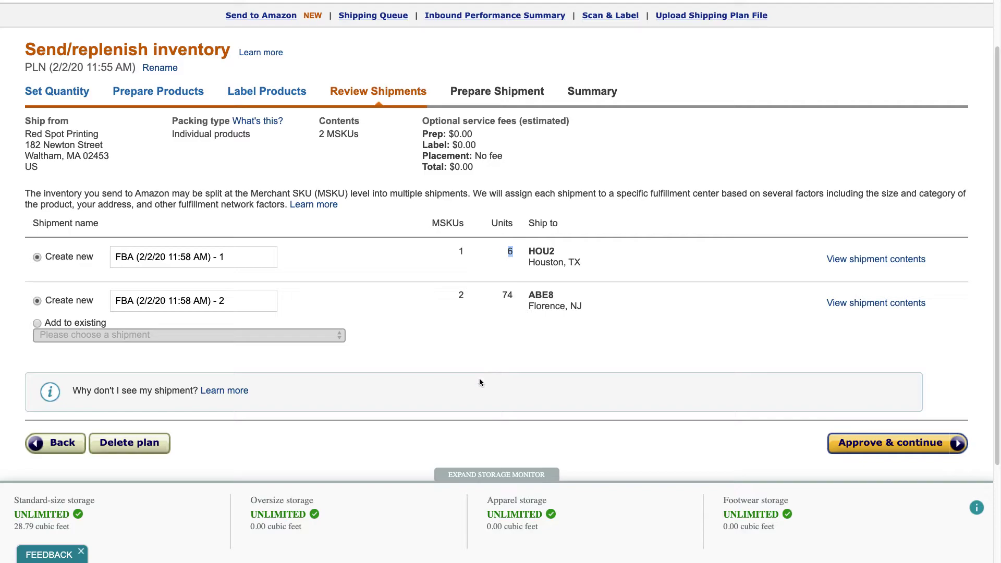
scroll(548, 354, "down", 1)
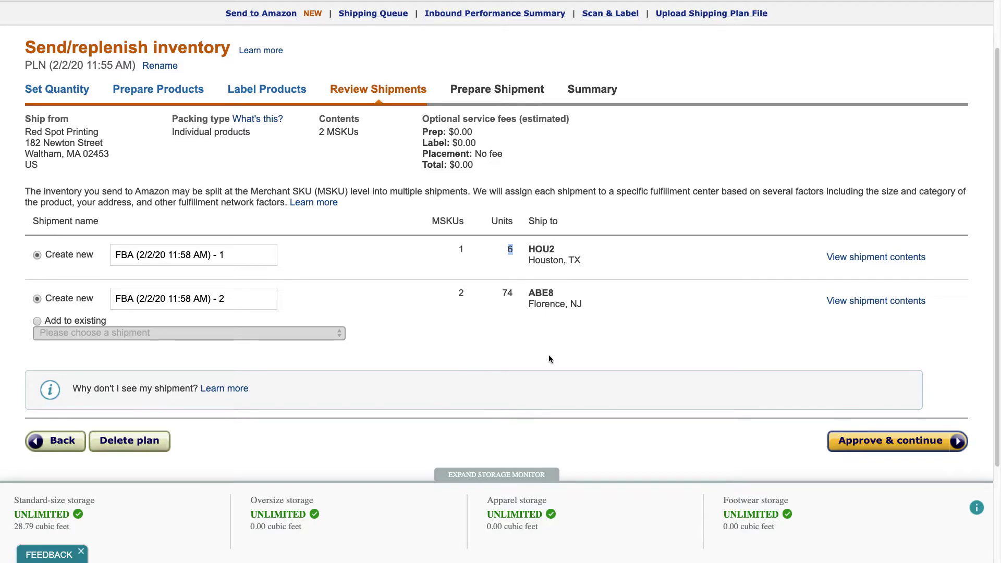
- Approve the planned HOU2 and ABE8 shipments so both get shipment IDs
left_click(887, 439)
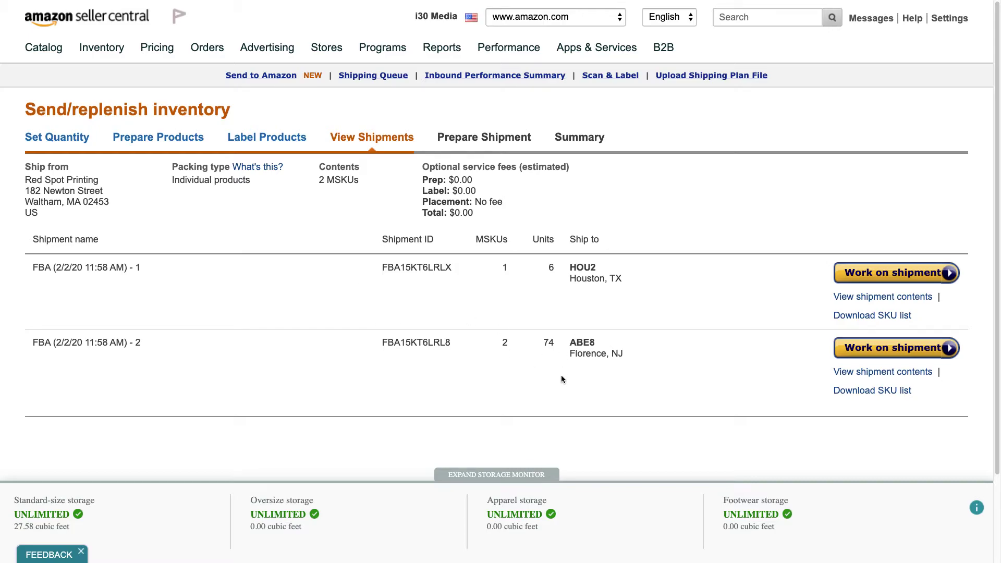
scroll(562, 378, "down", 3)
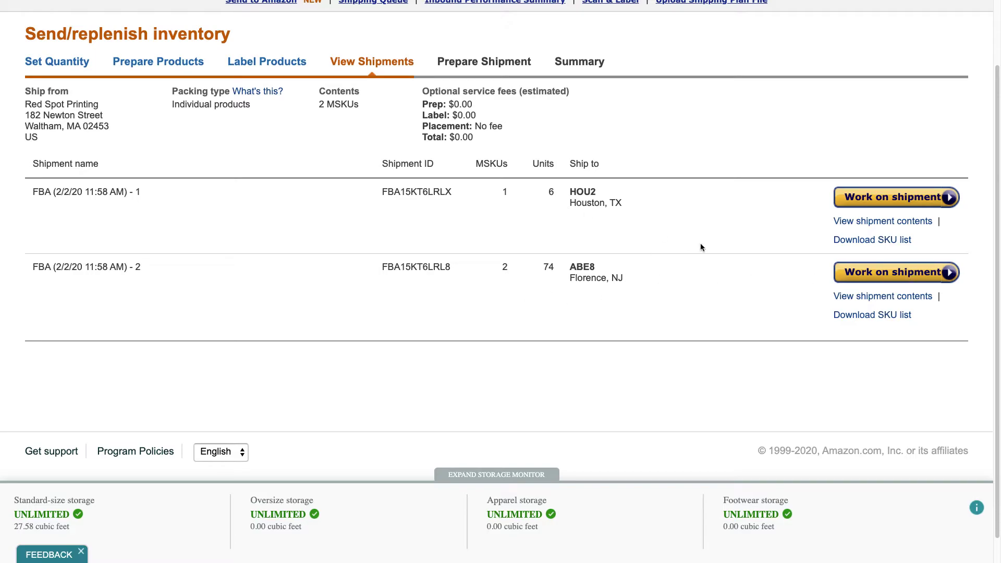
- Open the ABE8 shipment for preparation and review the advice about sealing boxes
left_click(886, 276)
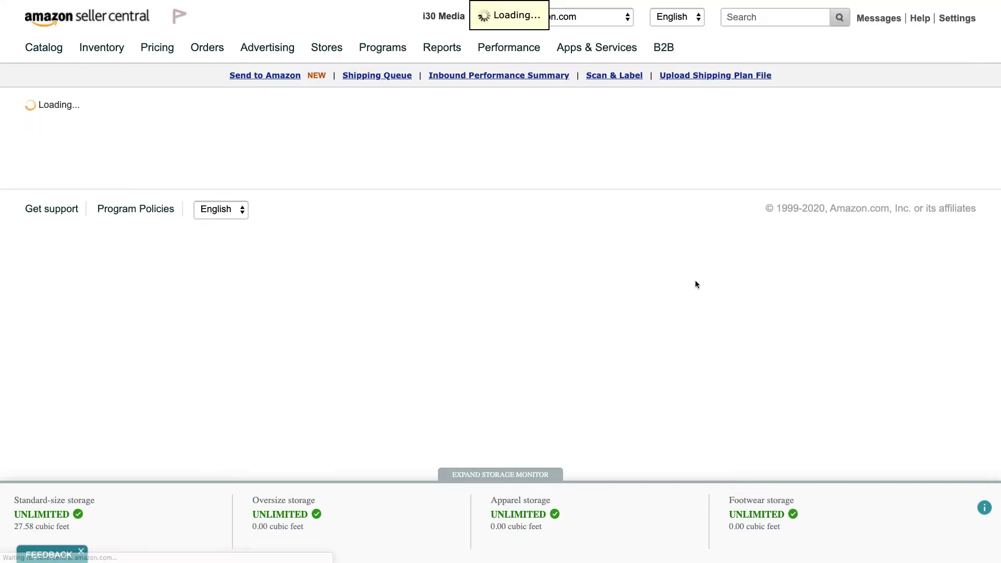
scroll(521, 285, "down", 3)
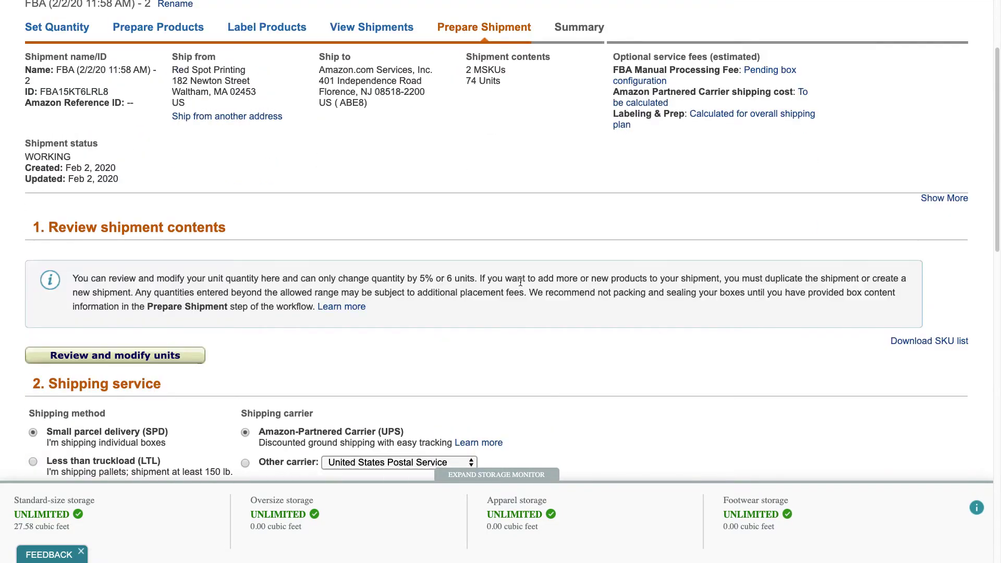
scroll(519, 280, "down", 2)
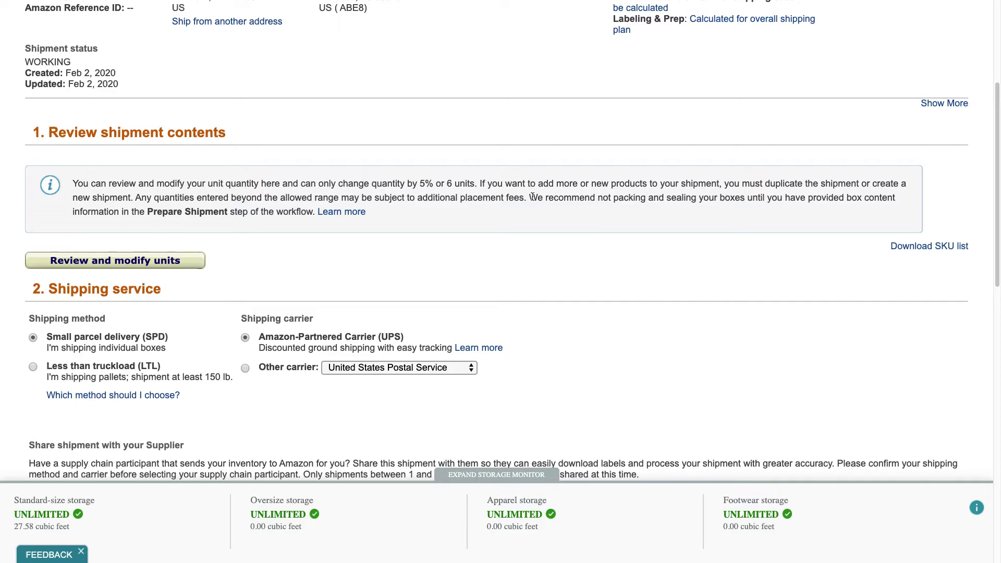
left_click_drag(529, 199, 315, 212)
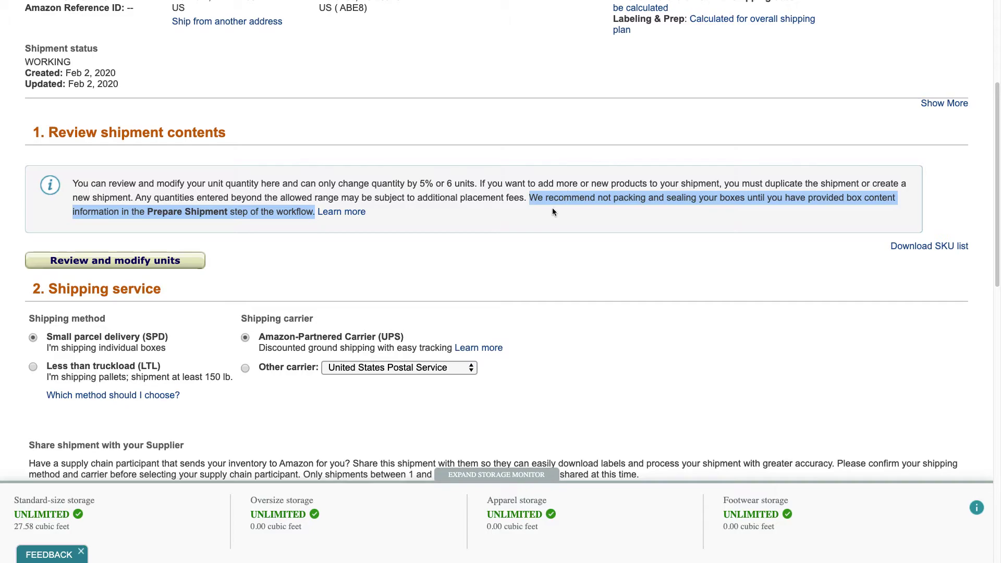
left_click(668, 198)
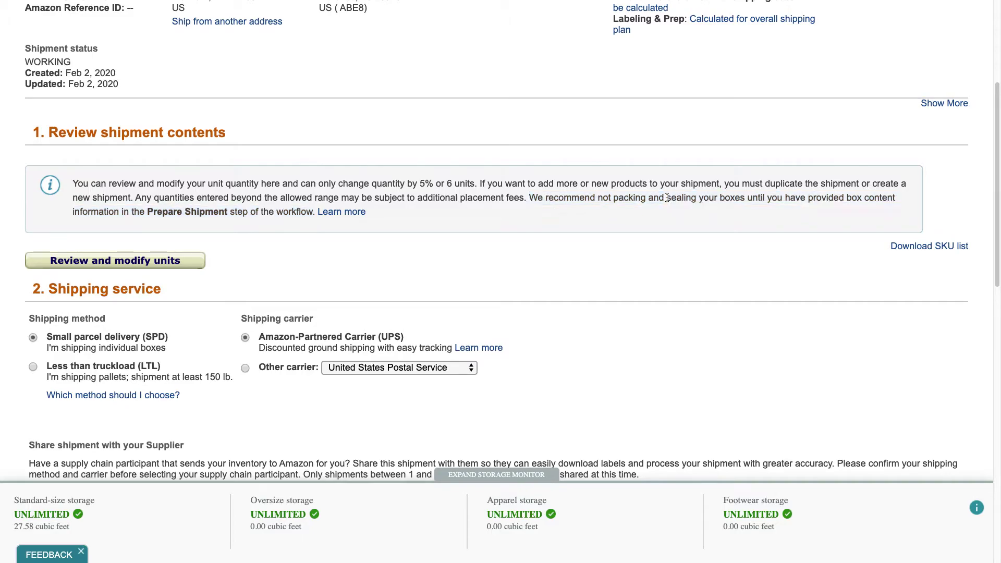
left_click_drag(668, 198, 746, 198)
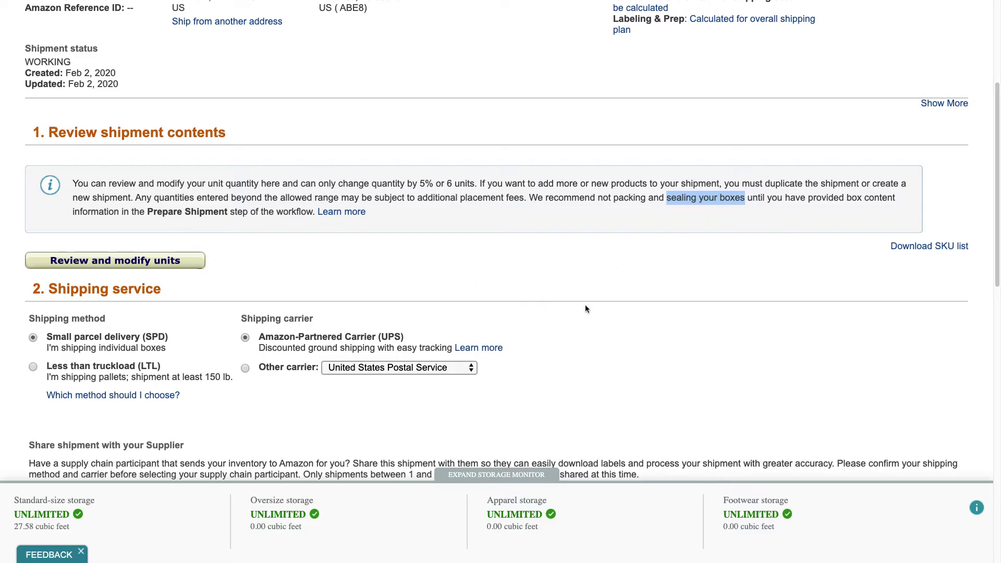
scroll(585, 308, "down", 1)
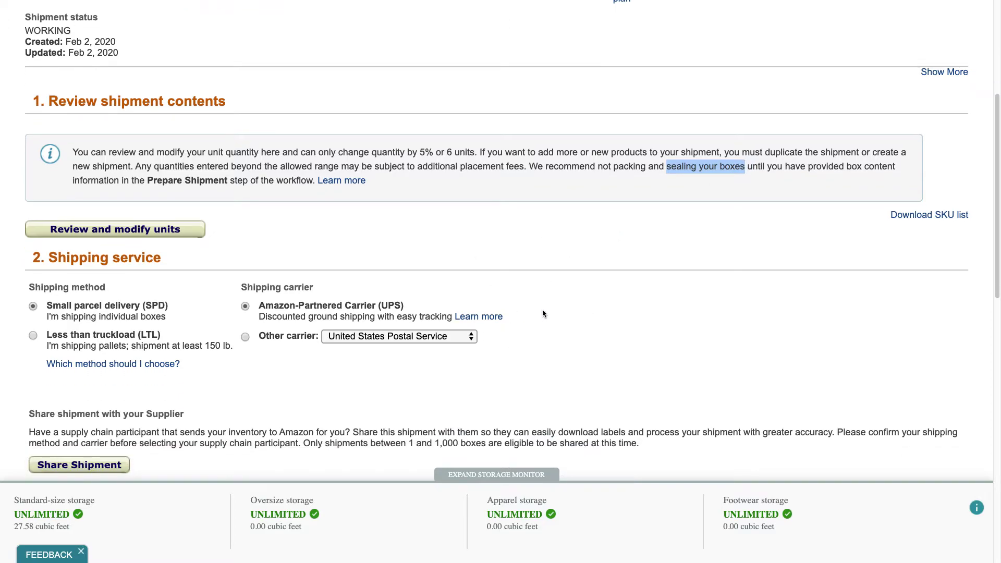
scroll(542, 310, "down", 3)
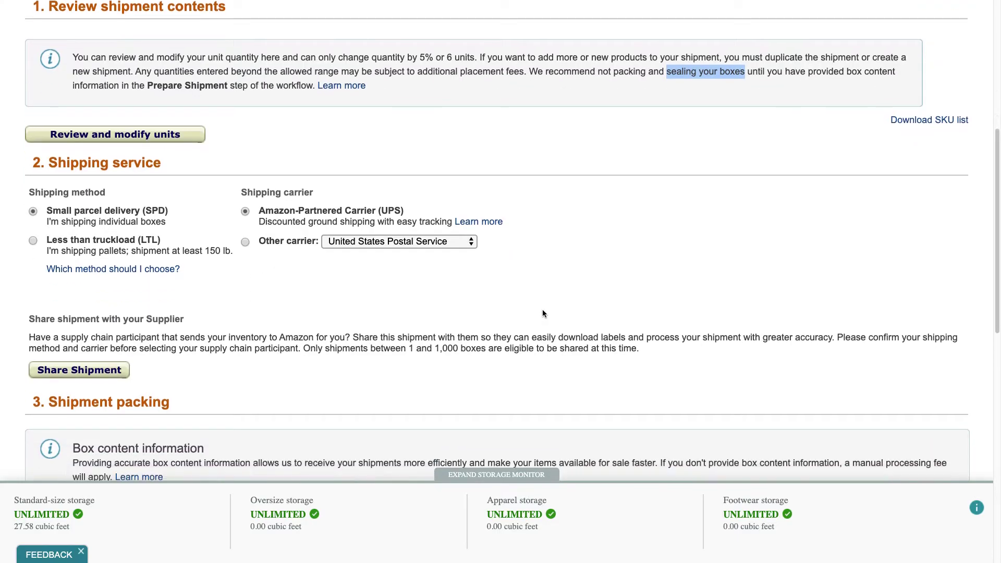
scroll(542, 308, "up", 3)
- Change SKU 173302's shipped quantity in the ABE8 shipment from 4 to 10
left_click(107, 292)
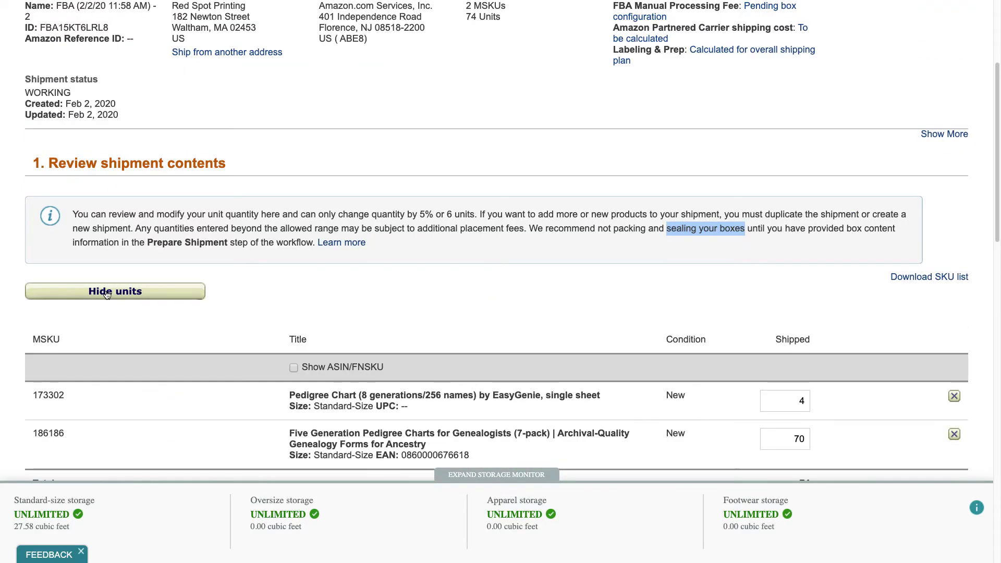
scroll(275, 296, "down", 2)
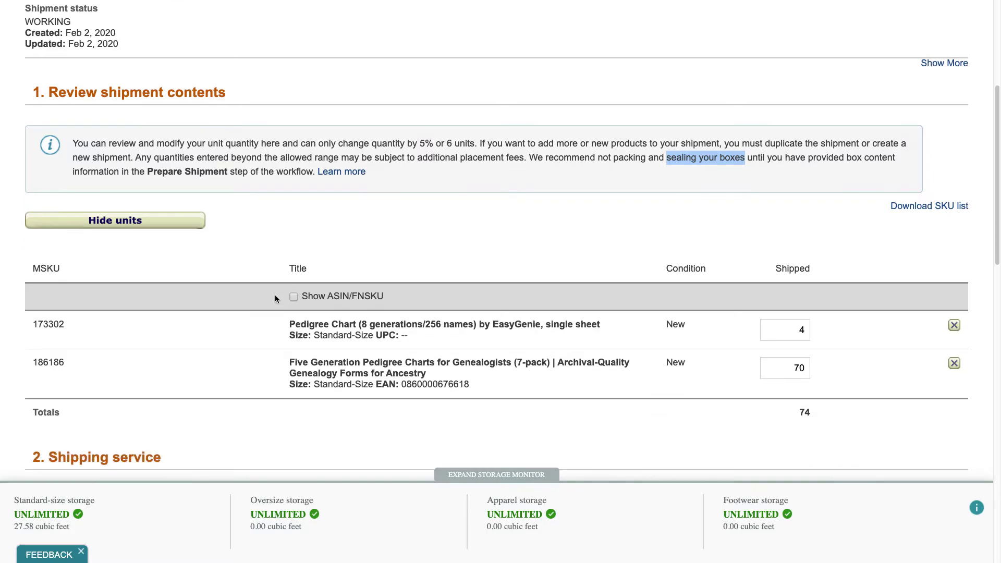
scroll(275, 298, "down", 1)
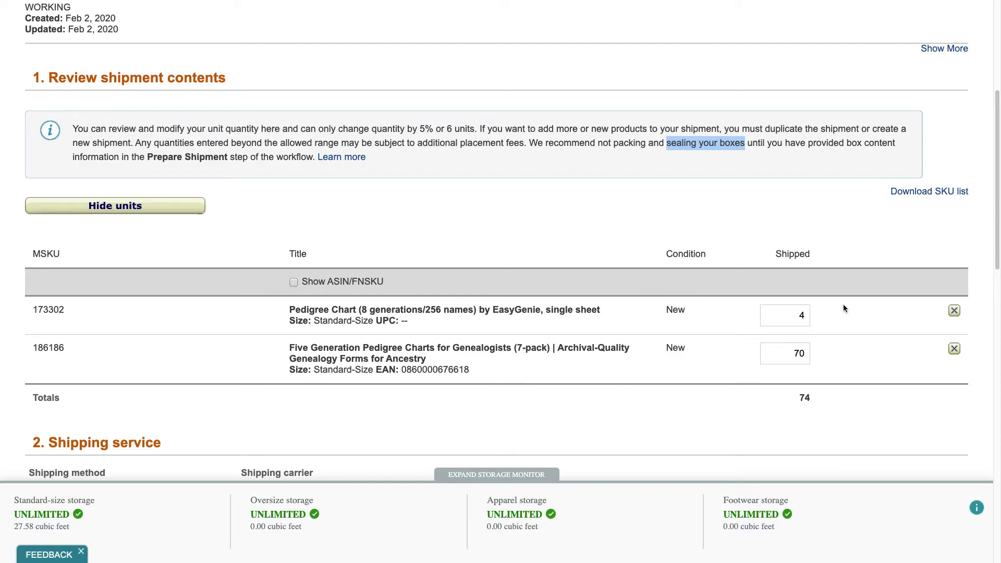
double_click(803, 315)
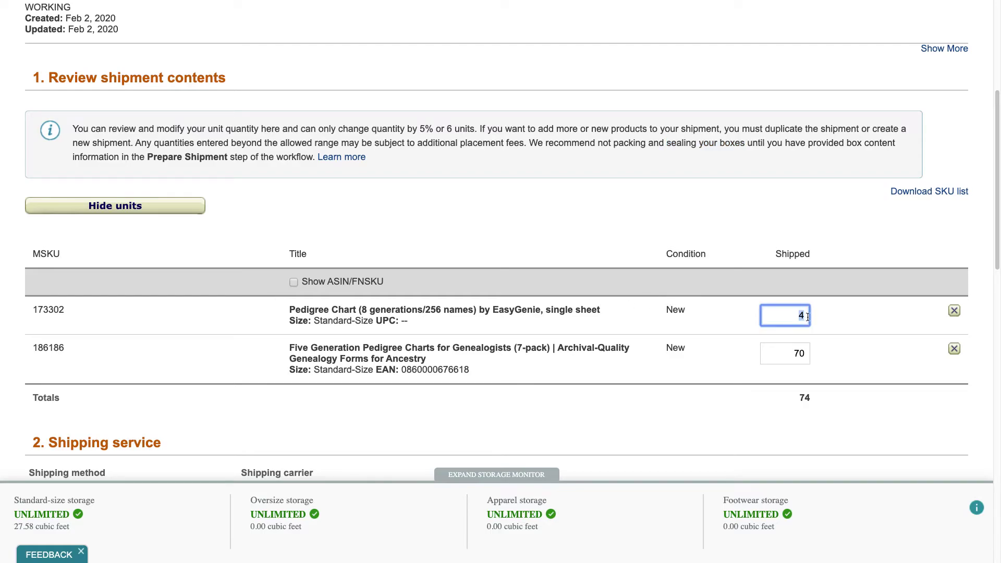
type("10")
left_click(753, 406)
scroll(732, 402, "down", 3)
scroll(731, 400, "down", 4)
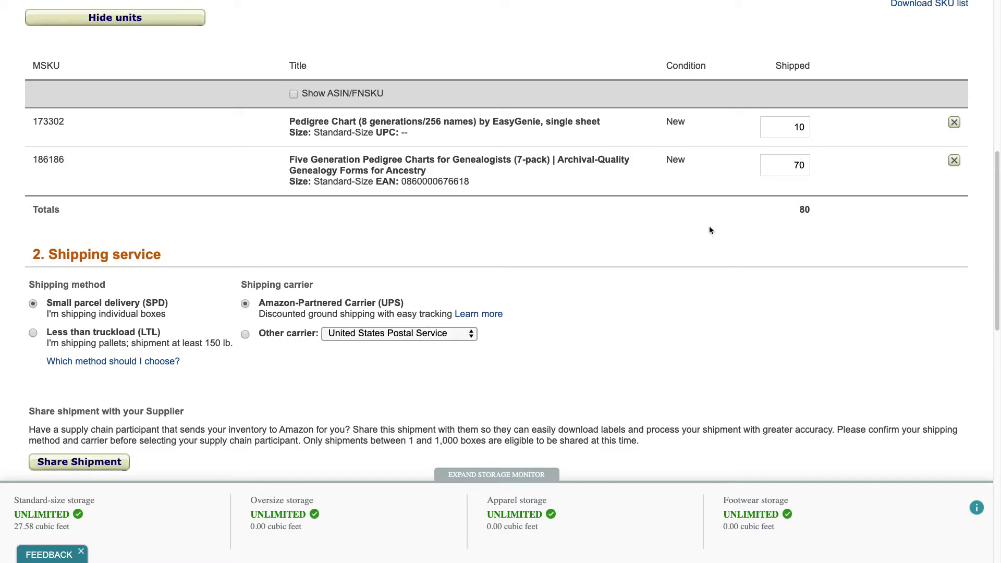
scroll(577, 264, "down", 1)
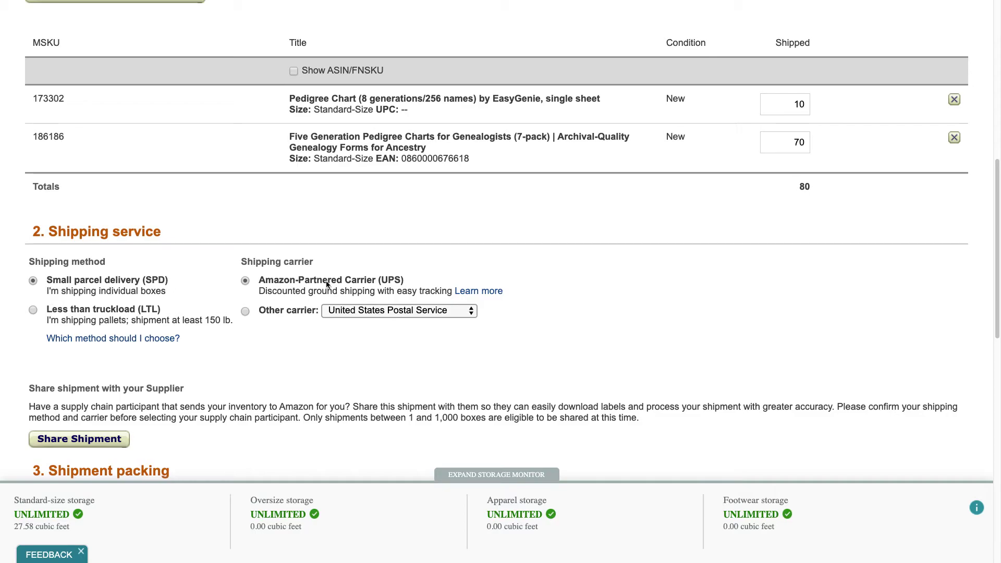
- Set the packing option to 'Everything in one box'
scroll(286, 300, "down", 2)
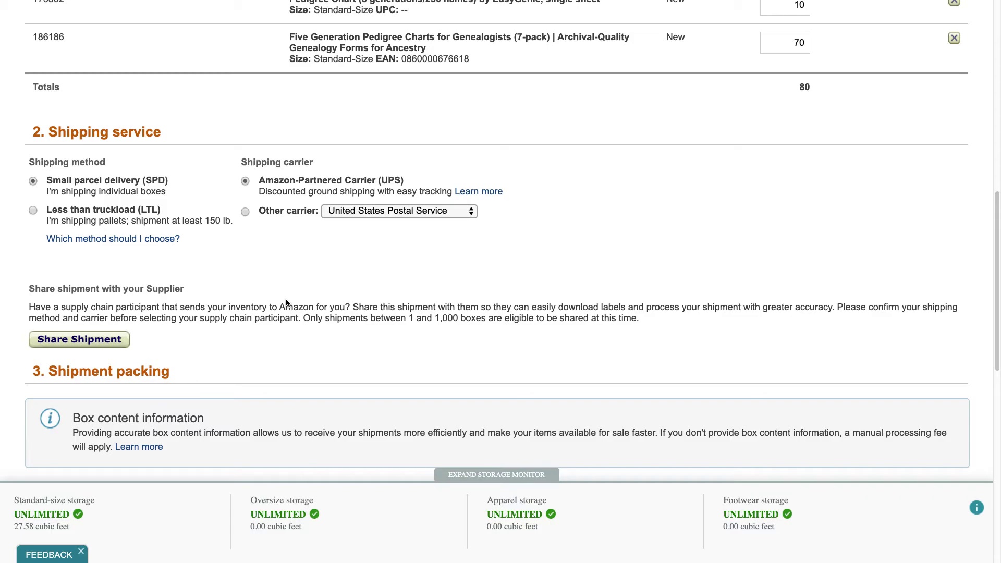
scroll(286, 302, "down", 1)
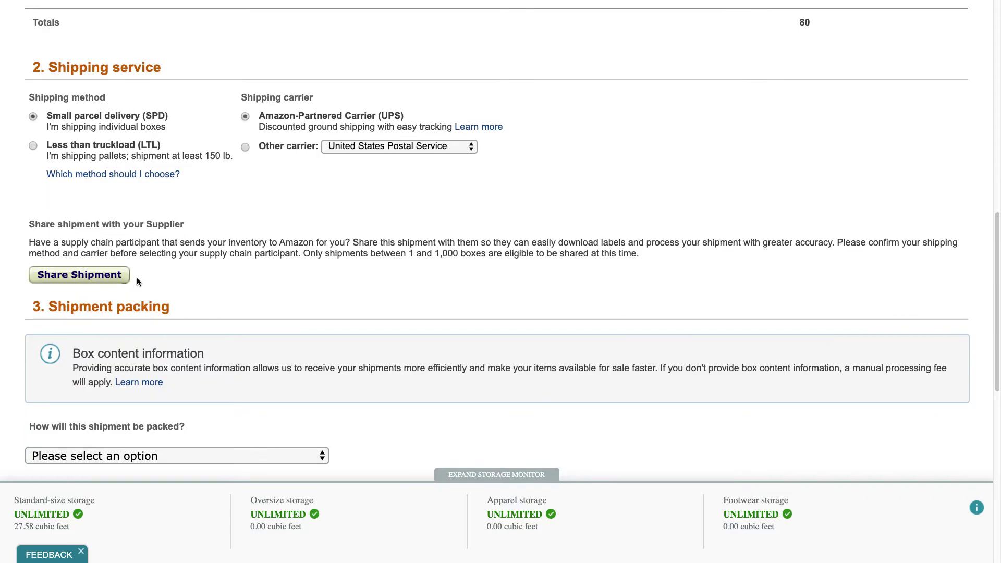
scroll(239, 284, "down", 2)
scroll(239, 286, "down", 2)
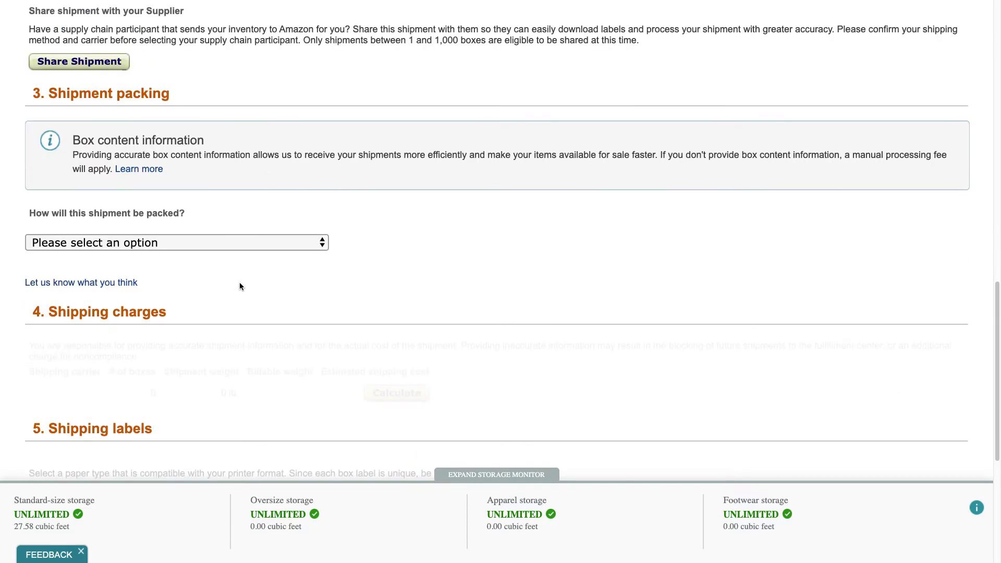
left_click(183, 243)
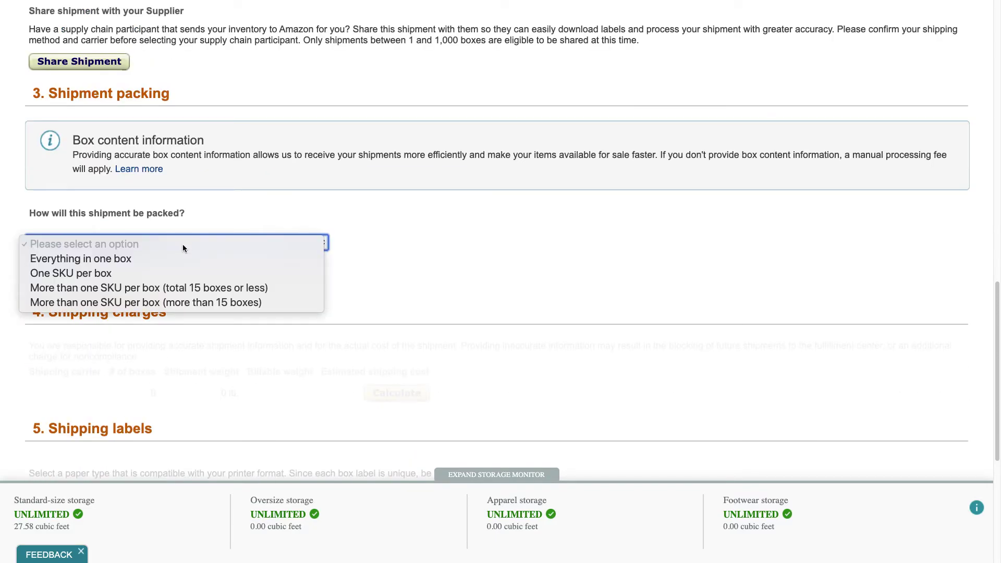
left_click(170, 257)
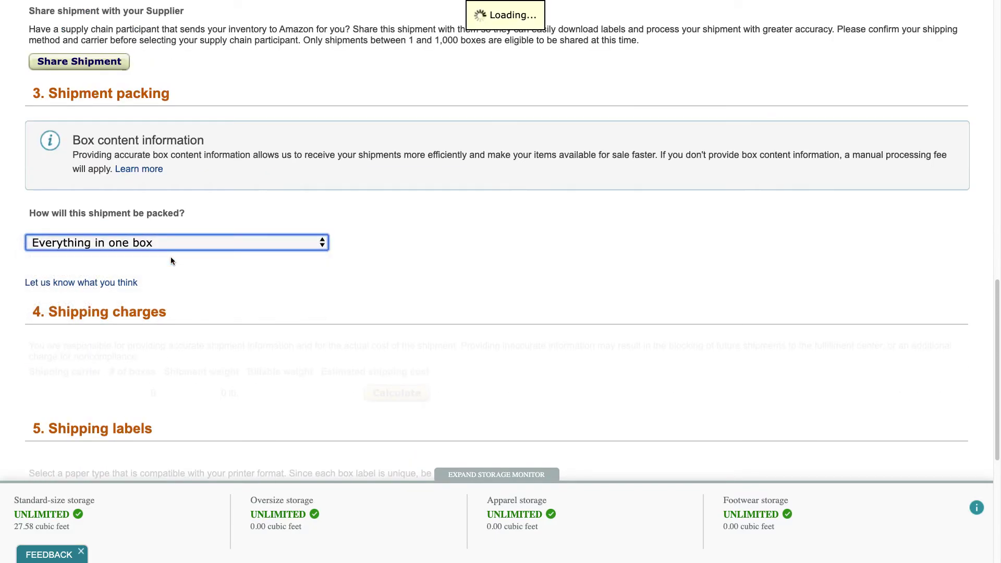
- Enter a box weight of 23 lb and dimensions 12 x 10 x 14 in, then confirm
scroll(443, 250, "down", 1)
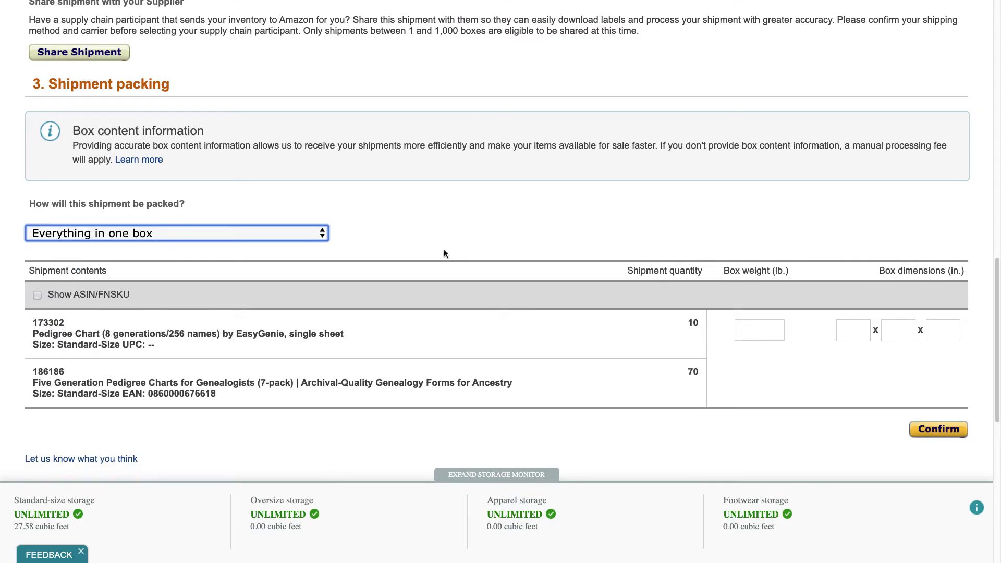
left_click(768, 331)
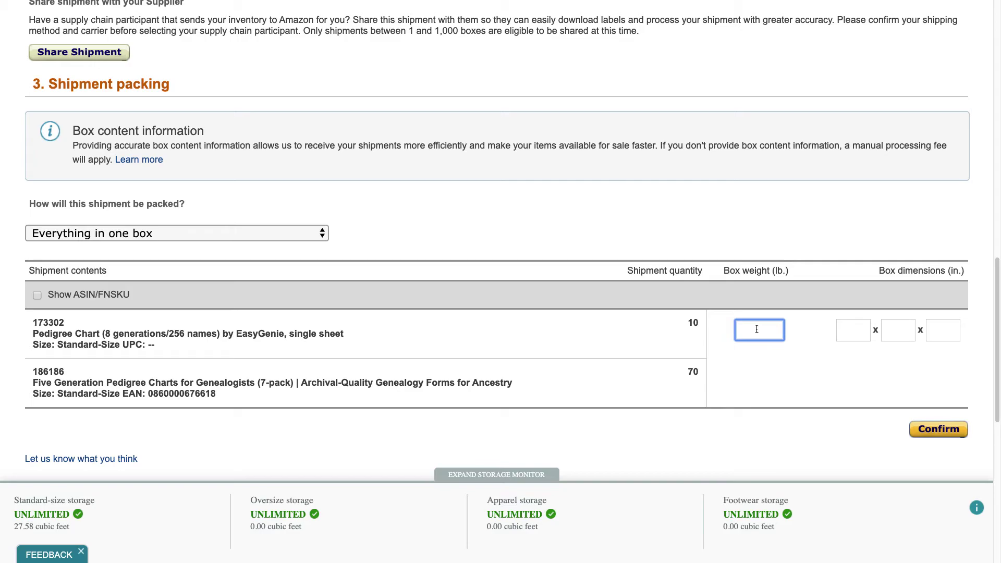
type("23")
left_click(850, 334)
type("12")
key("Tab")
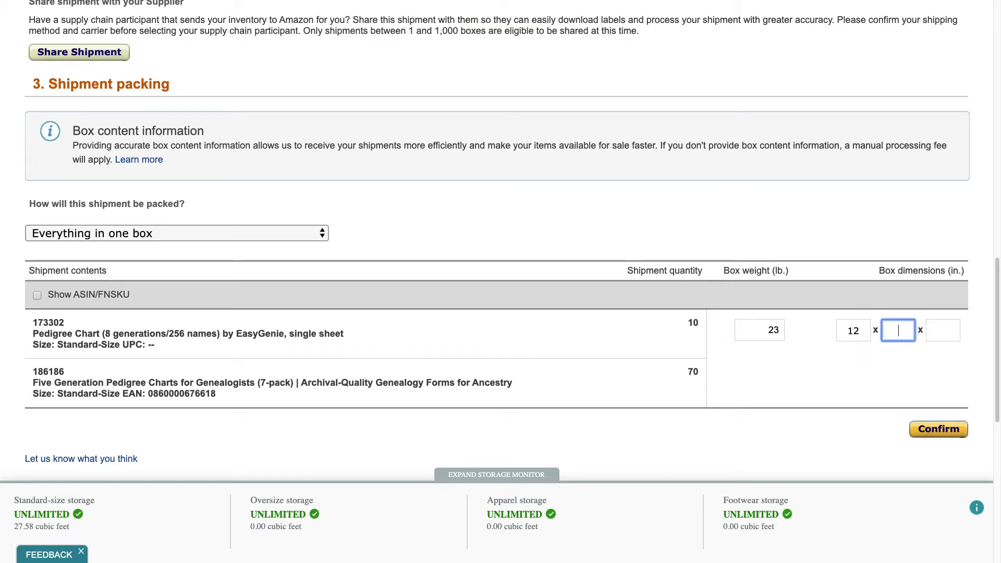
type("10")
key("Tab")
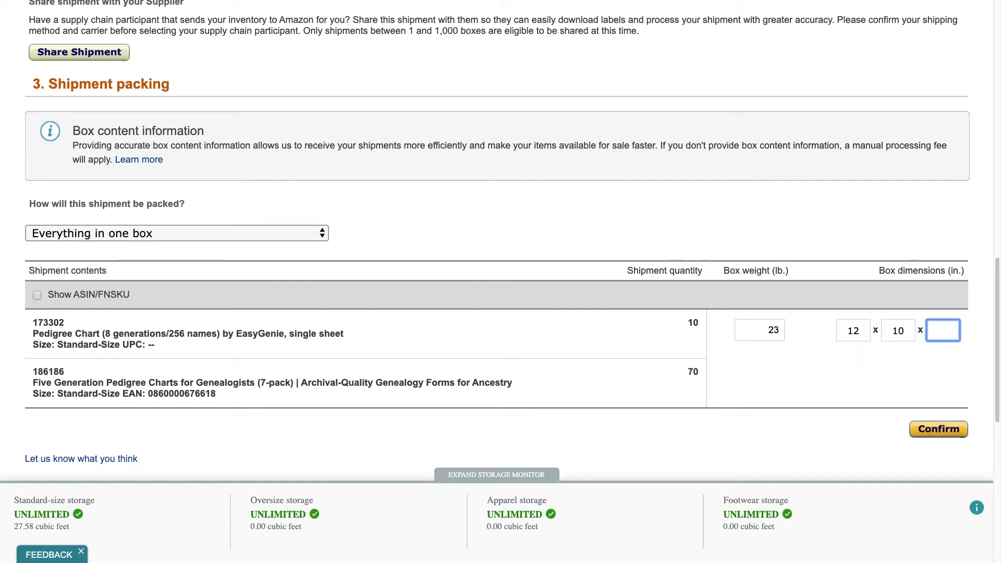
type("14")
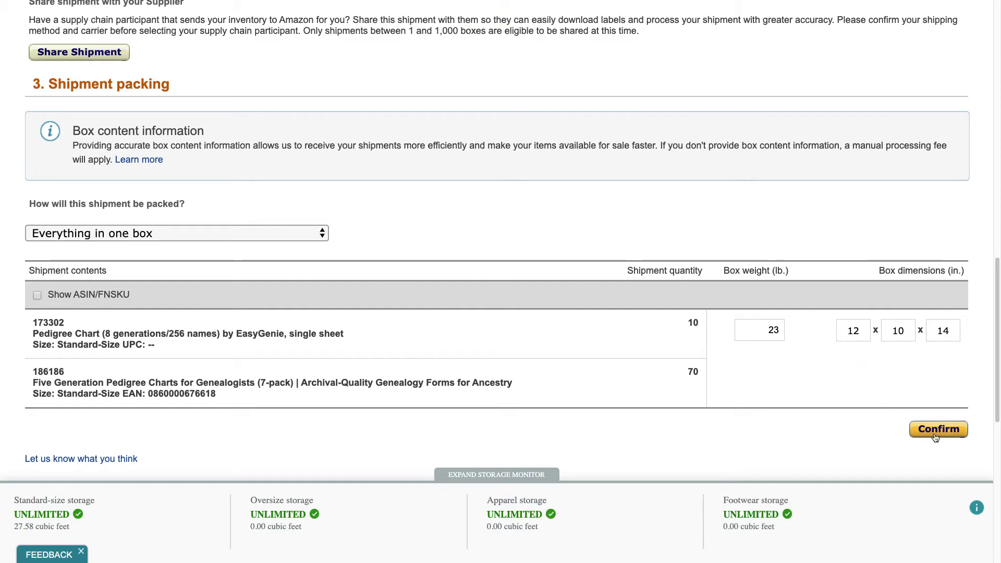
left_click(934, 432)
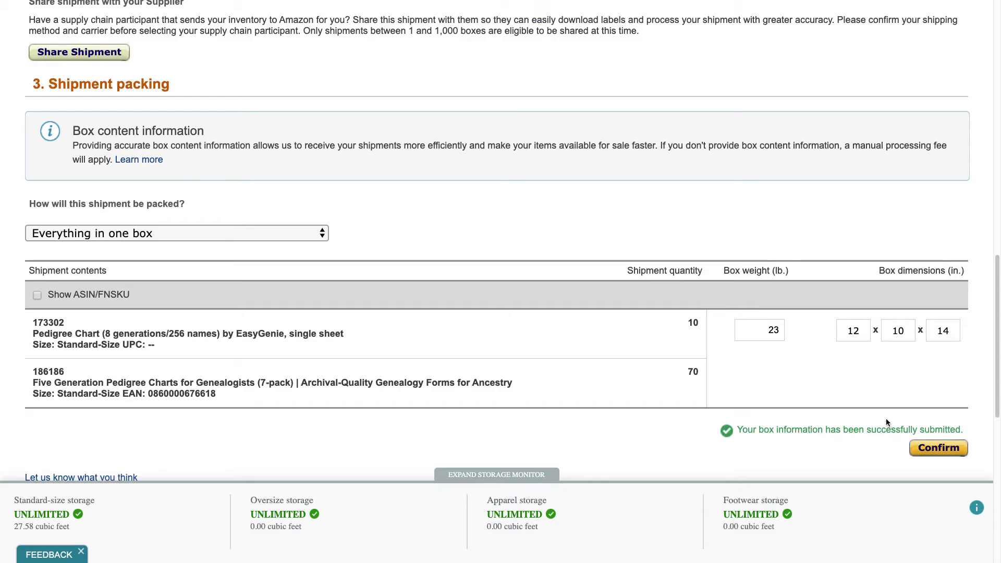
- Scroll down to the Shipping charges section and highlight its heading
scroll(887, 422, "down", 1)
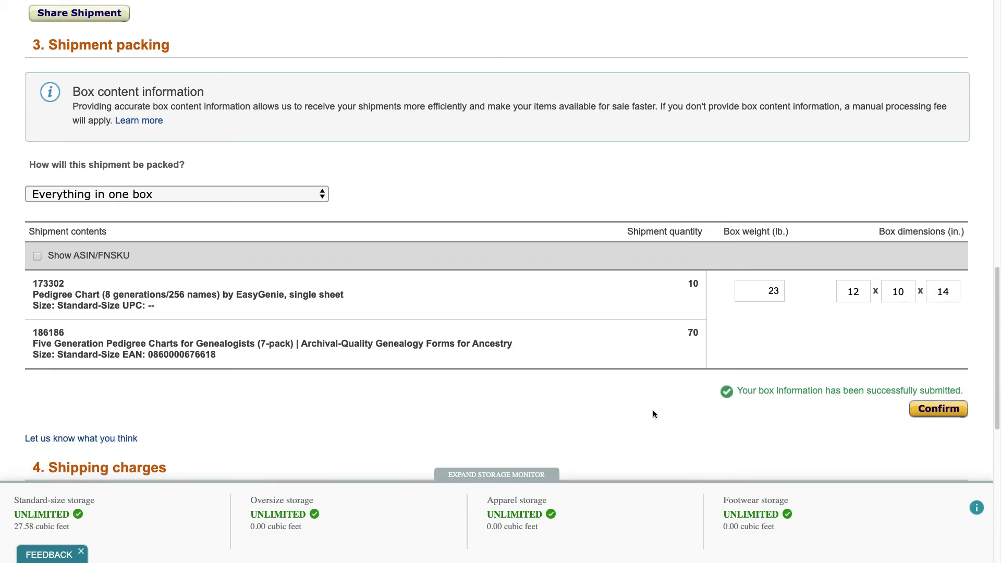
scroll(653, 410, "down", 3)
scroll(654, 404, "down", 3)
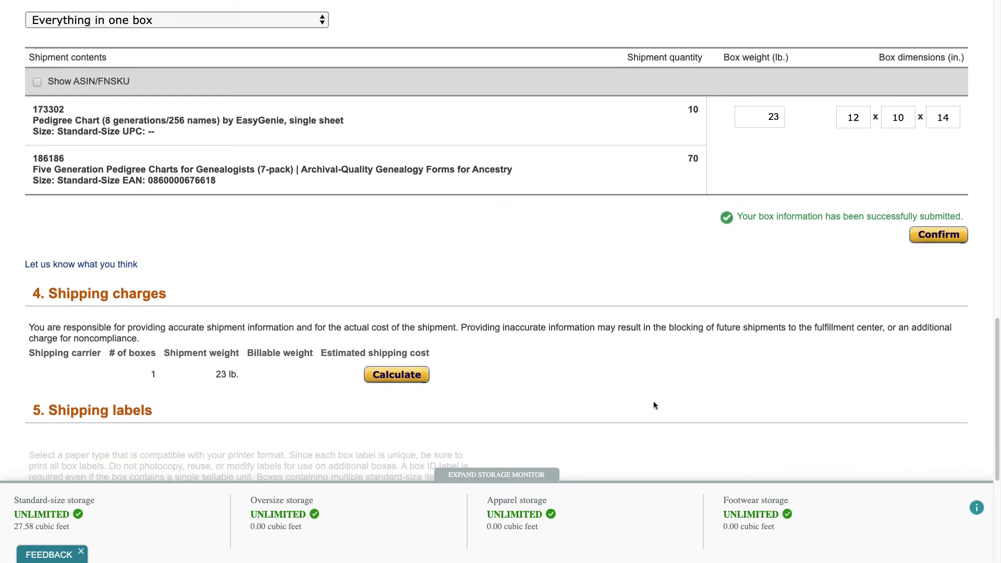
scroll(598, 386, "down", 2)
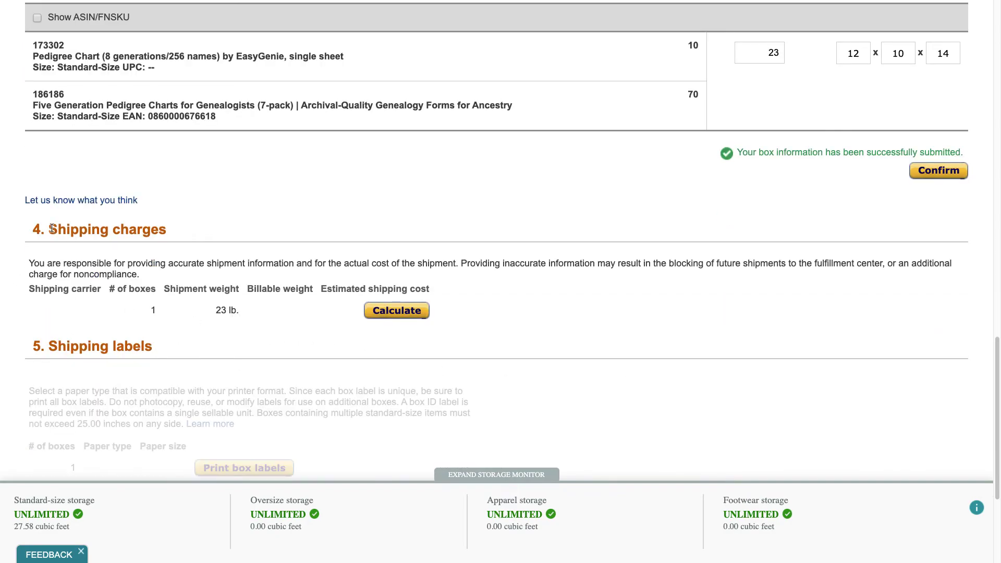
left_click_drag(48, 229, 183, 229)
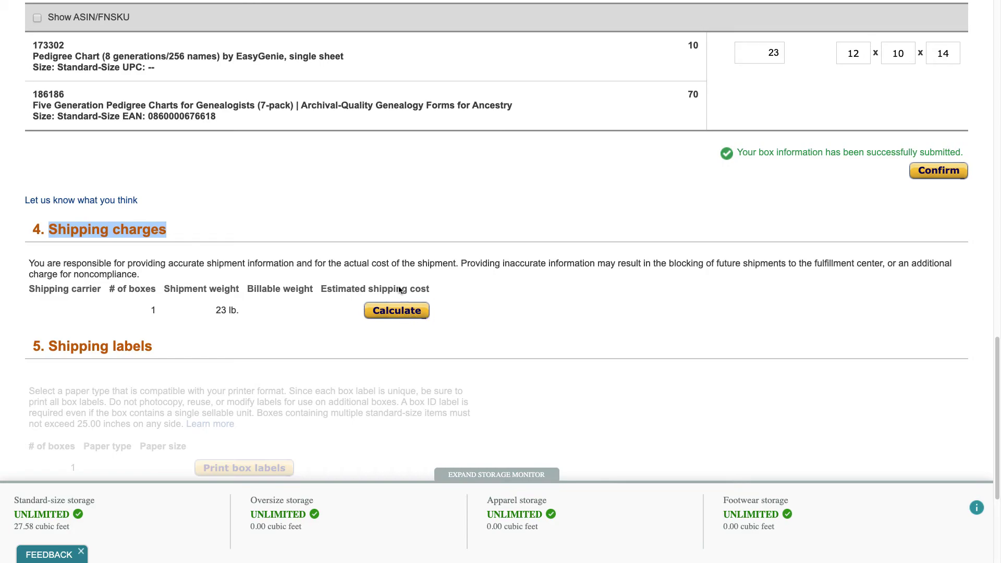
scroll(401, 283, "up", 10)
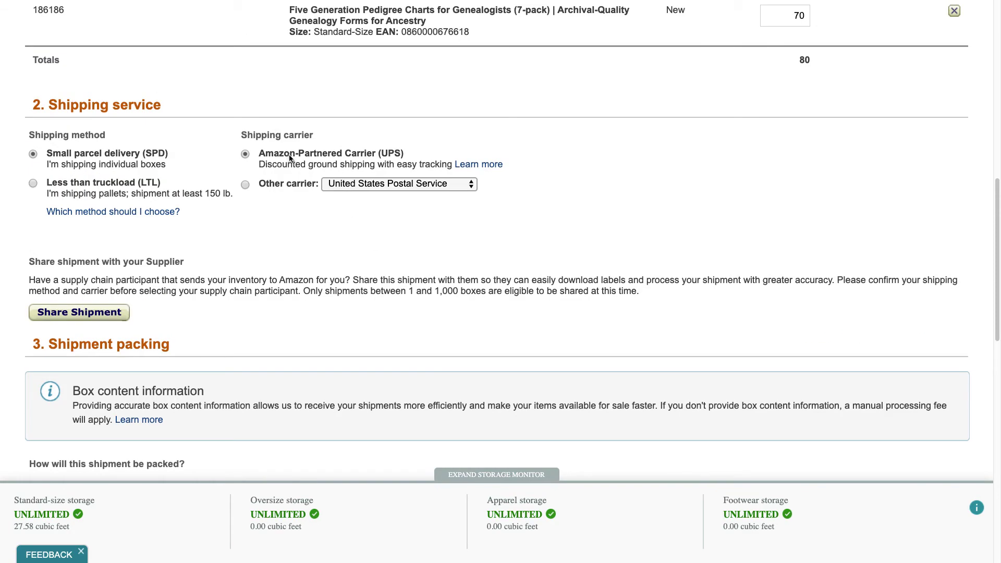
scroll(367, 206, "down", 5)
scroll(367, 211, "down", 7)
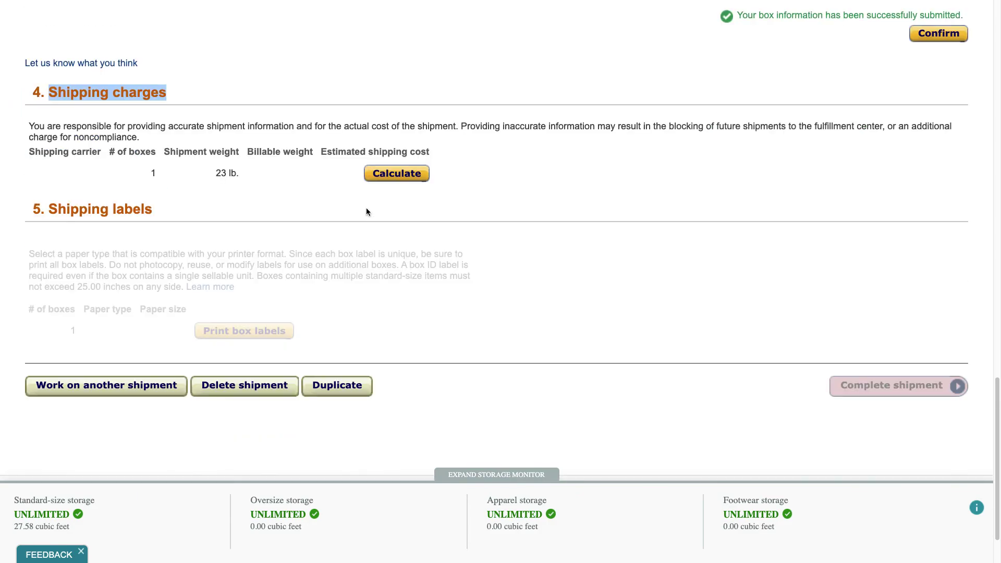
scroll(369, 211, "up", 2)
- Calculate the $7.55 UPS estimate, agree to the terms, and accept the charges
left_click(406, 277)
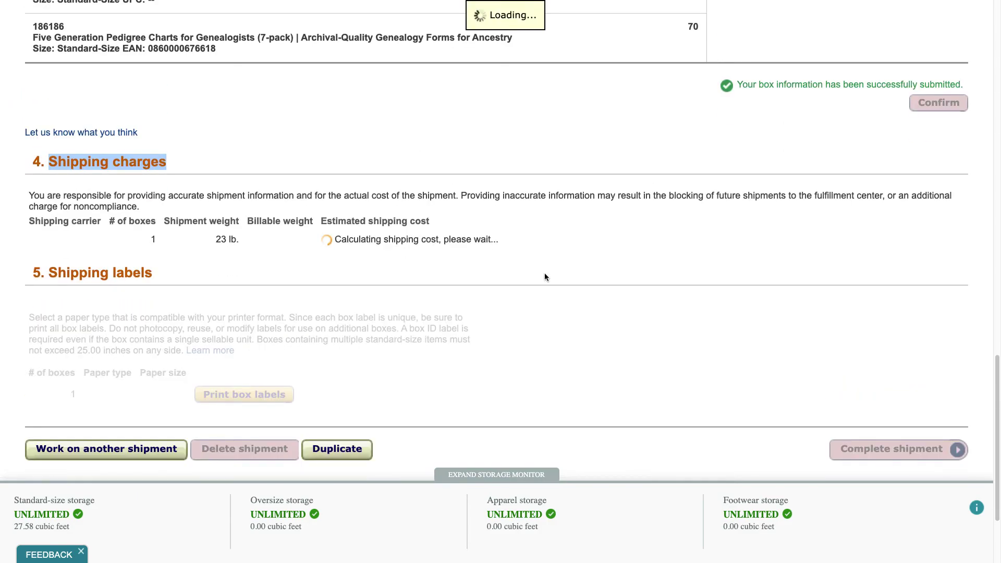
left_click_drag(471, 268, 498, 269)
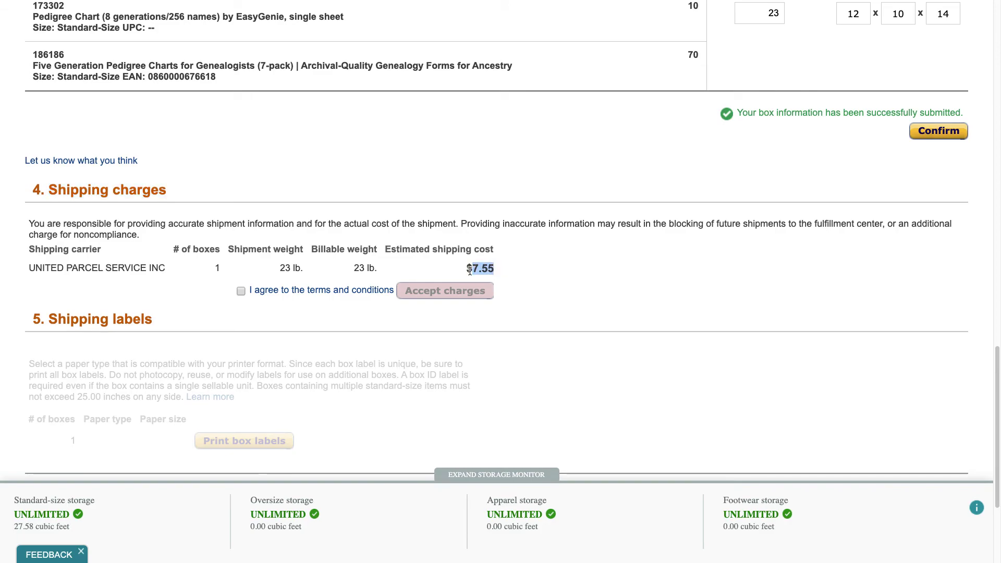
left_click(241, 291)
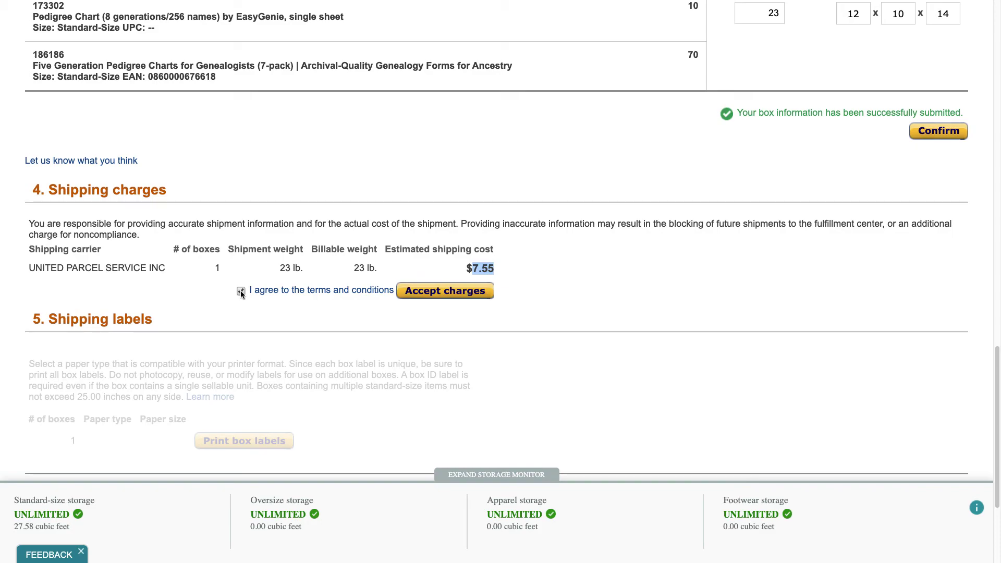
left_click(457, 292)
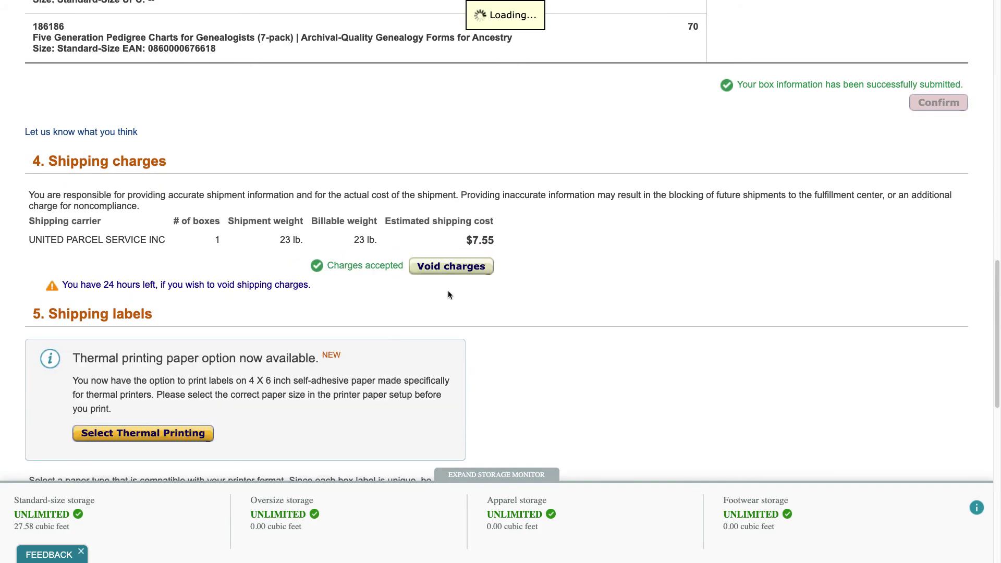
- Review the Shipping labels section: Blank Rectangle Label, 8.5 x 5.5 in, and box-label instructions
scroll(521, 308, "down", 1)
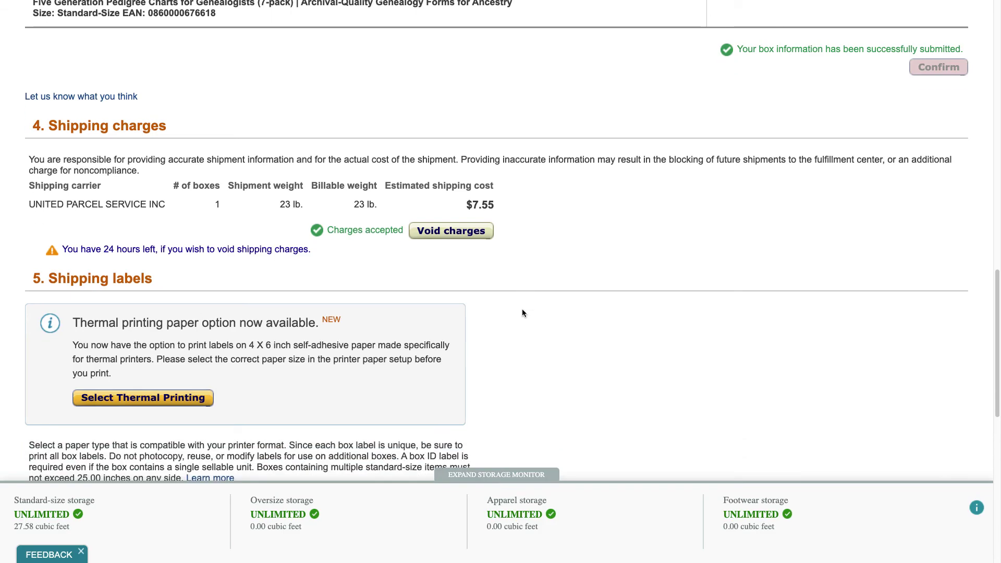
scroll(443, 305, "down", 2)
scroll(108, 274, "down", 3)
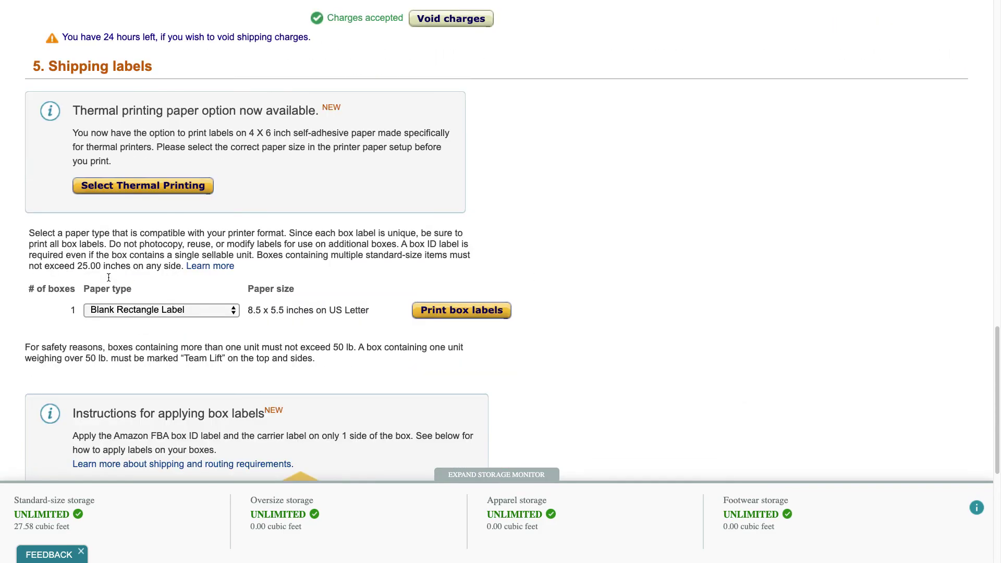
scroll(109, 281, "down", 1)
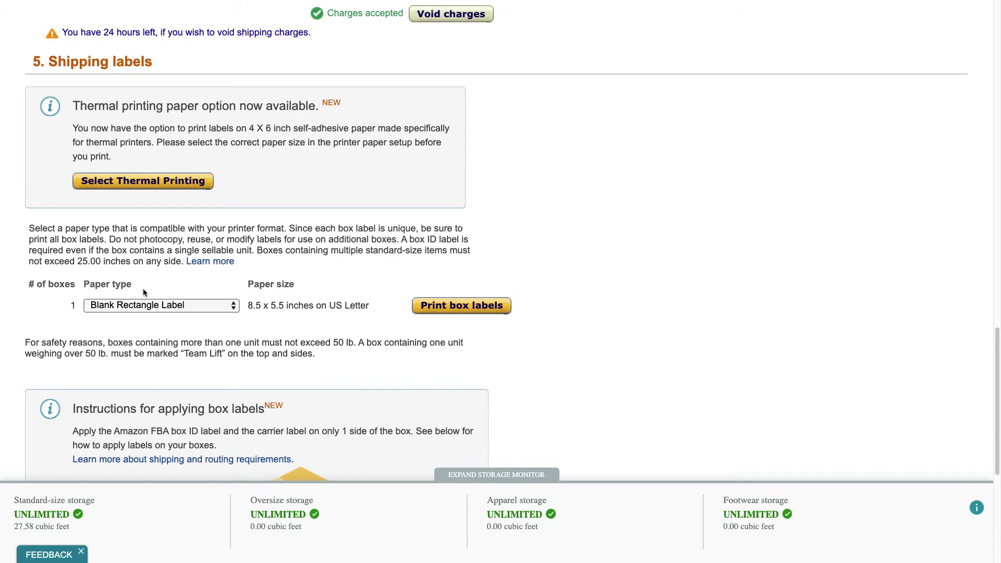
scroll(144, 292, "down", 1)
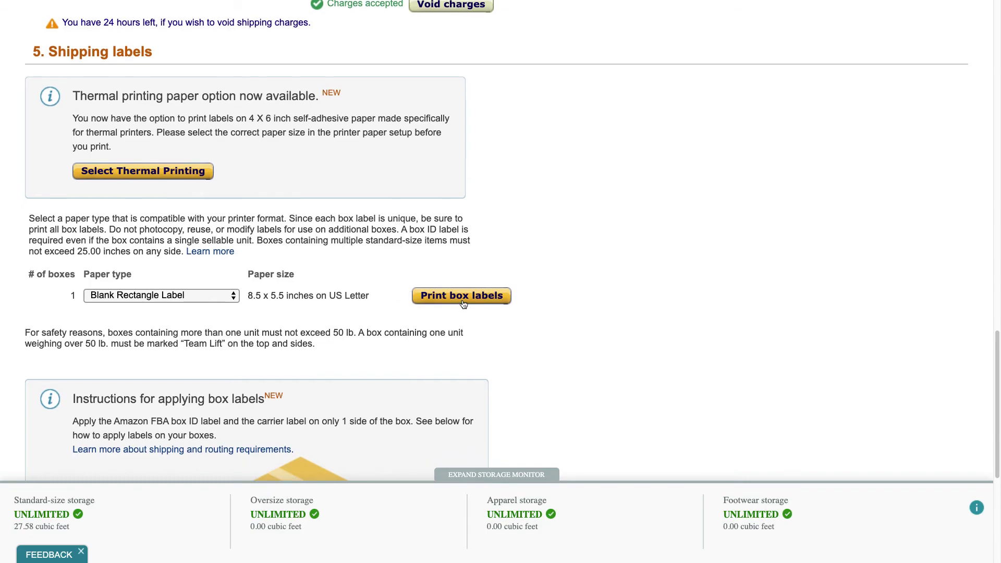
scroll(464, 298, "down", 2)
scroll(464, 296, "down", 2)
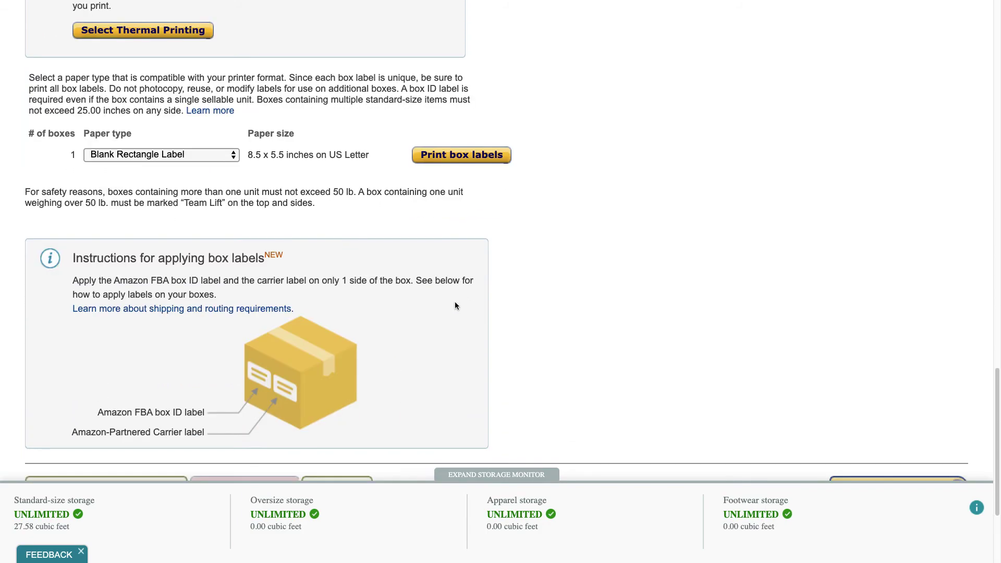
left_click_drag(72, 281, 217, 294)
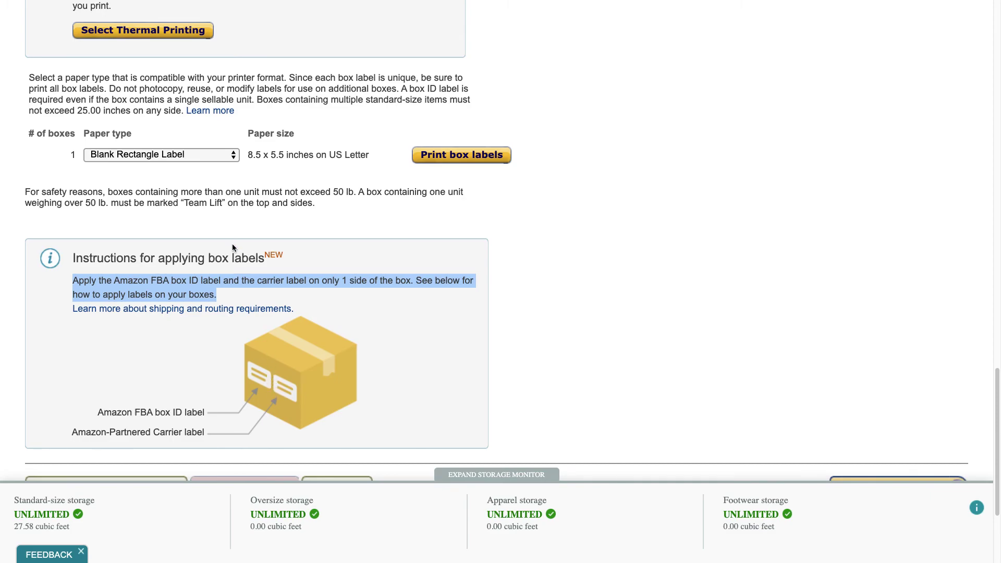
scroll(231, 249, "down", 1)
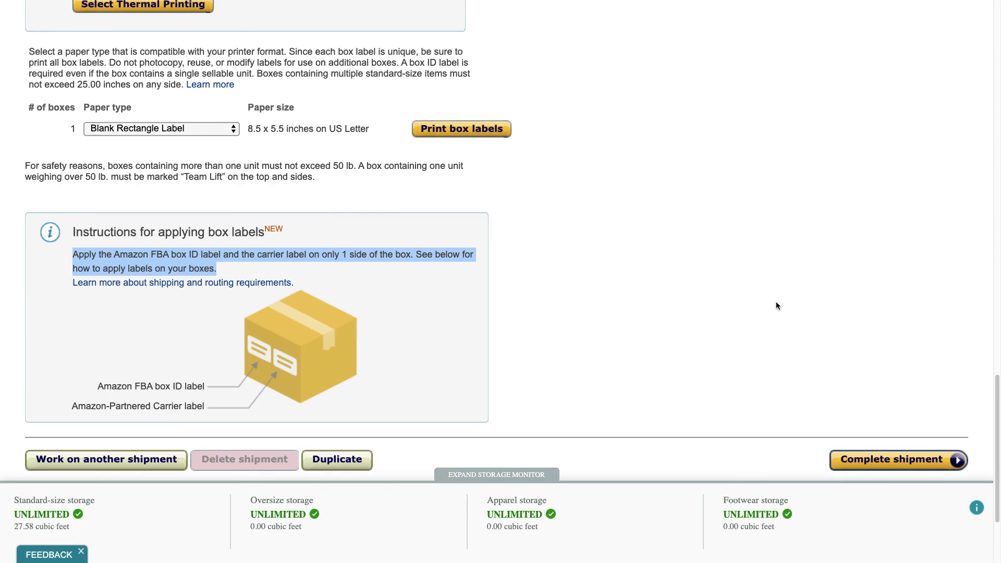
scroll(776, 302, "up", 2)
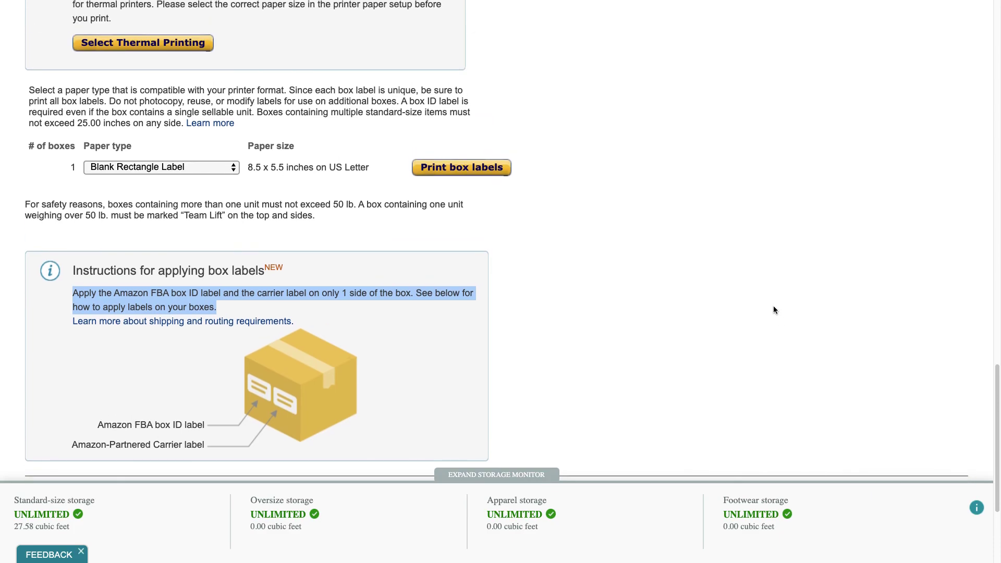